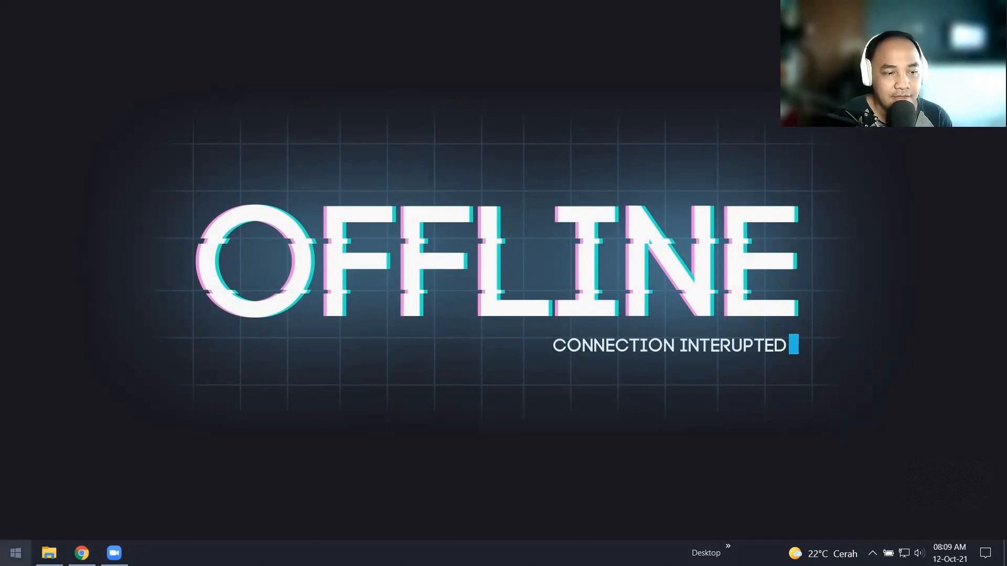
Step: Launch Weka 3.8 from a Start menu search for 'weka', then switch back to the UCI repository in Chrome
left_click(16, 553)
left_click(15, 553)
left_click(16, 553)
type("weka")
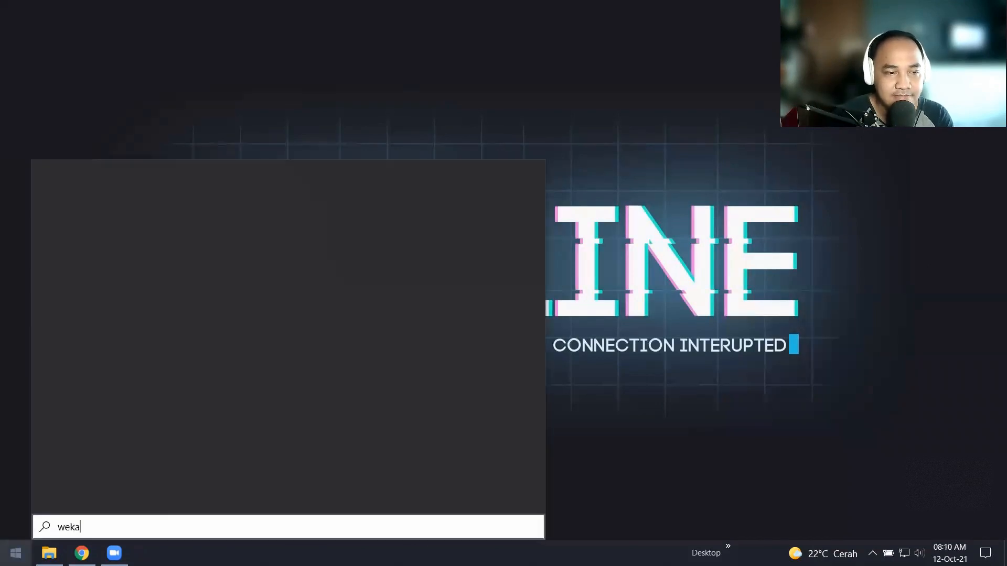
key("Return")
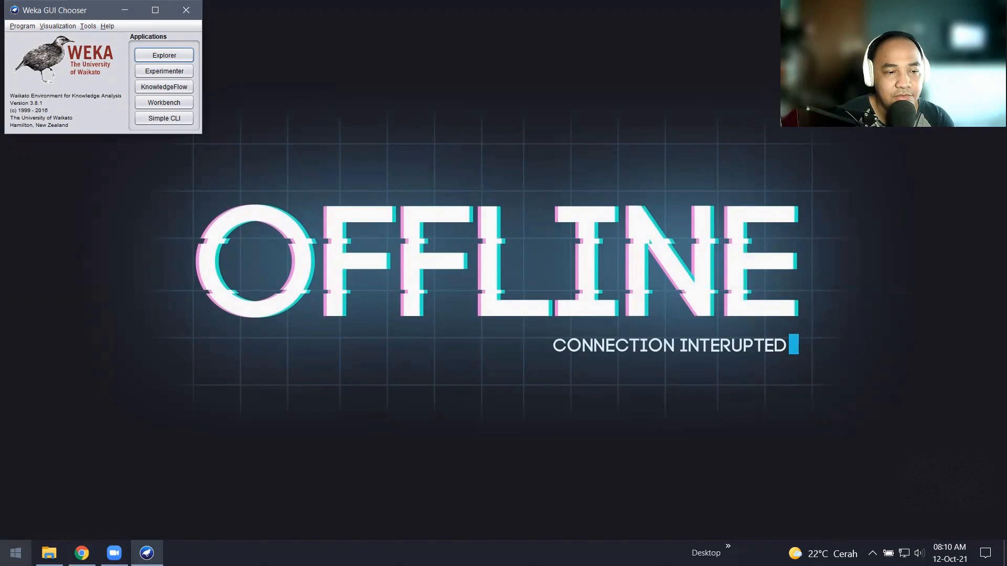
left_click(82, 553)
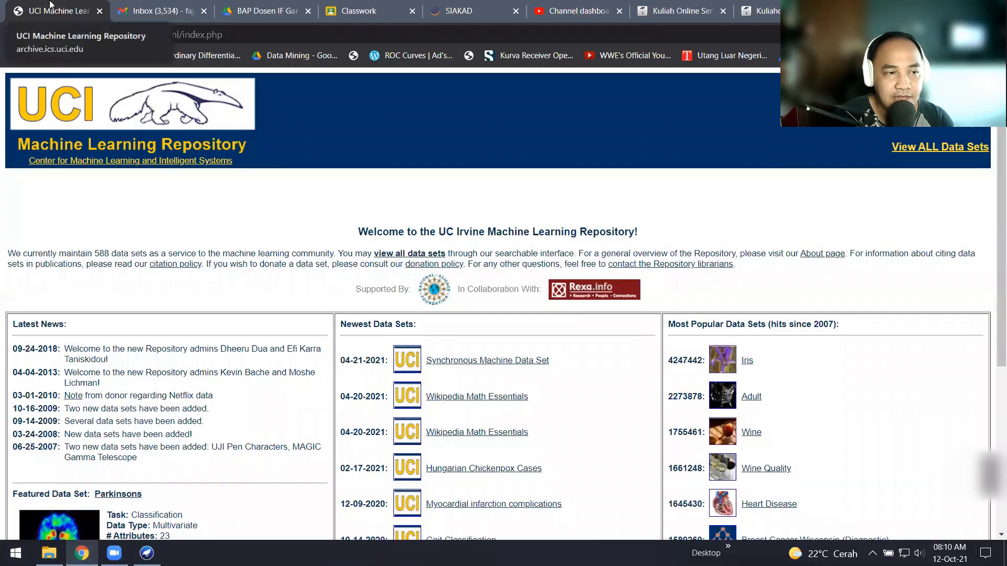
Step: Open the Bank Marketing Data Set page and review its Classification, Multivariate and 45211-instance details
scroll(656, 218, "down", 5)
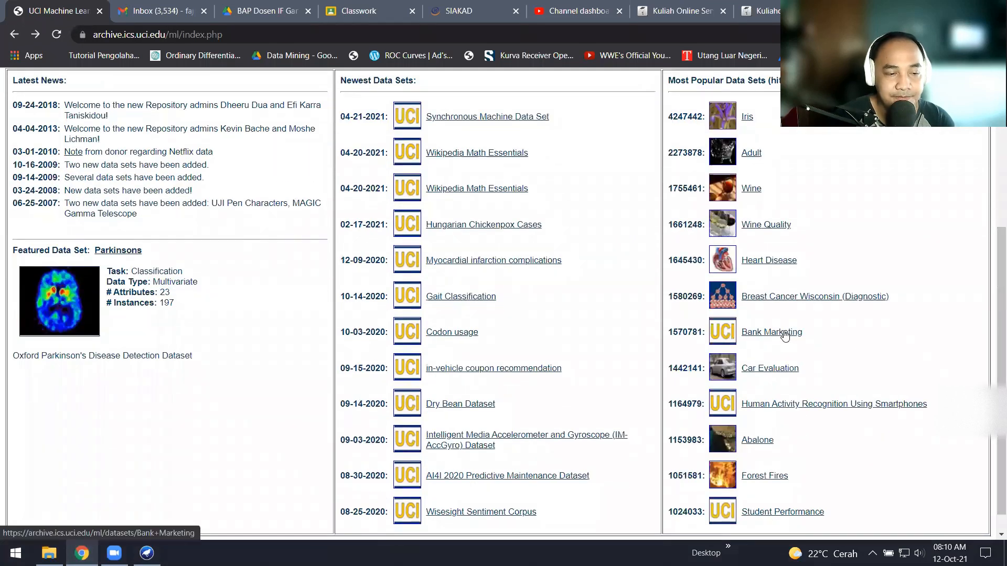
left_click(771, 332)
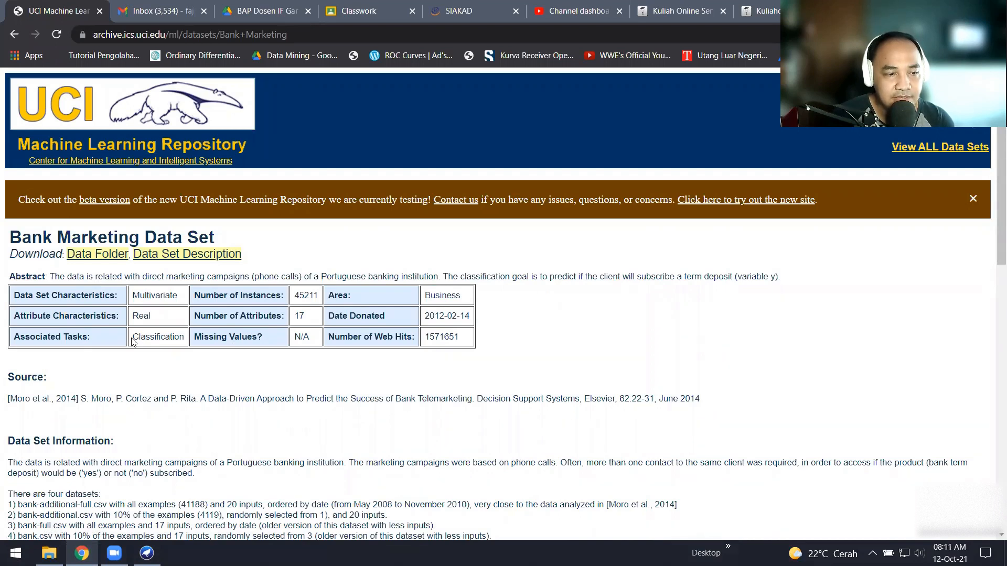
left_click_drag(134, 340, 179, 296)
left_click(174, 336)
left_click(177, 297)
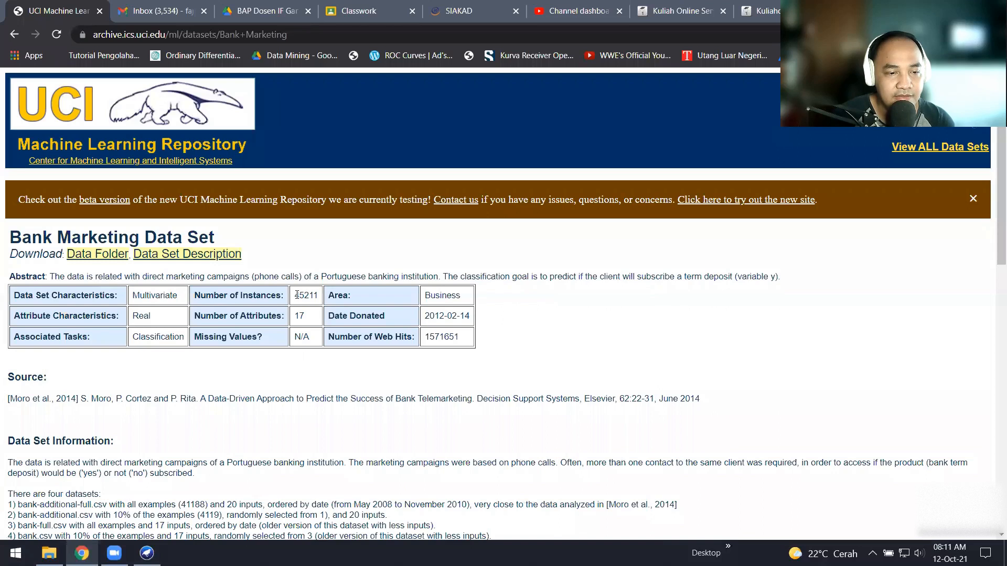
left_click_drag(295, 296, 320, 299)
left_click(490, 298)
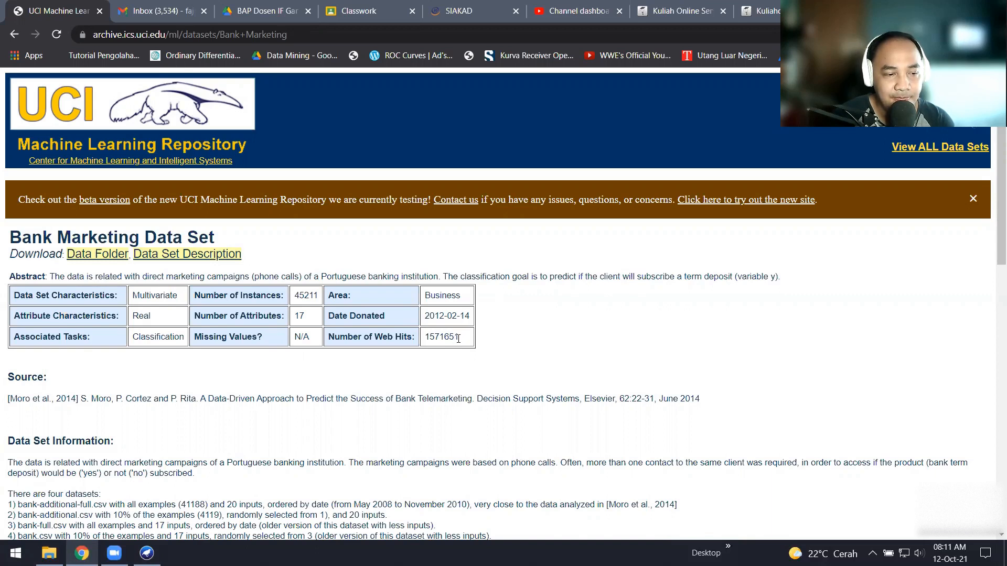
Step: Scroll down to the Attribute Information listing the 20 inputs and output variable y
scroll(993, 323, "down", 3)
scroll(992, 324, "down", 4)
scroll(992, 394, "down", 2)
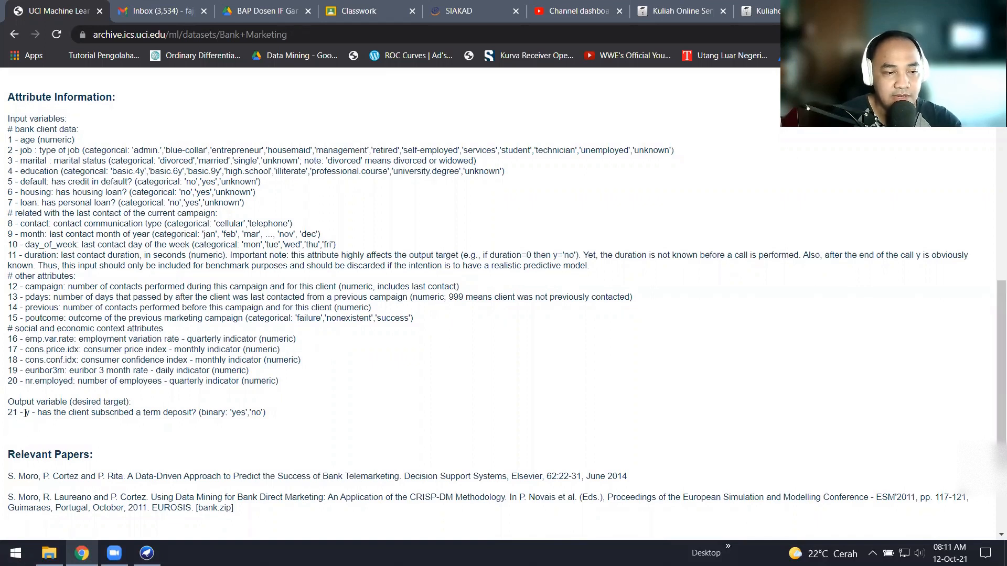
left_click_drag(25, 414, 33, 414)
left_click(46, 413)
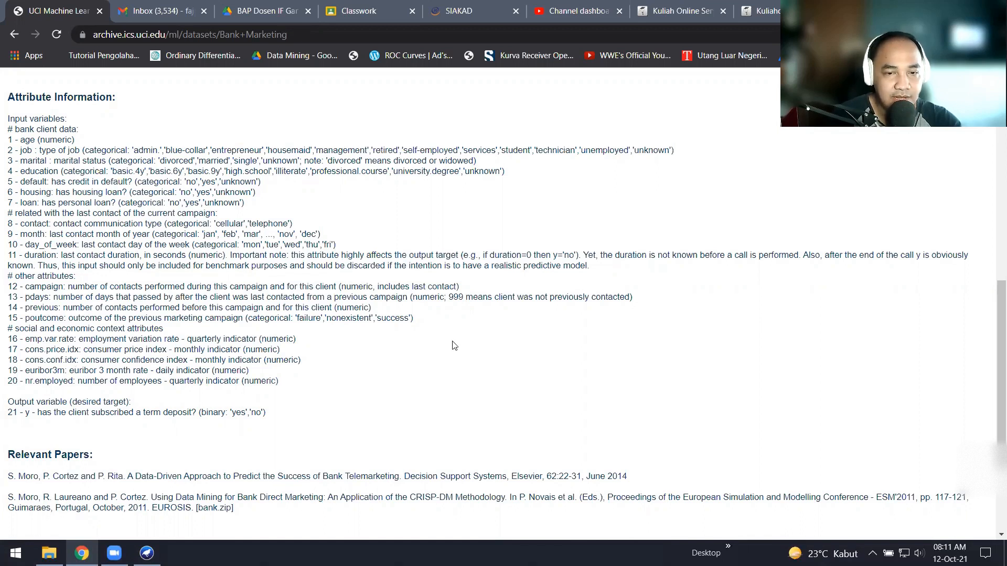
left_click_drag(992, 364, 993, 337)
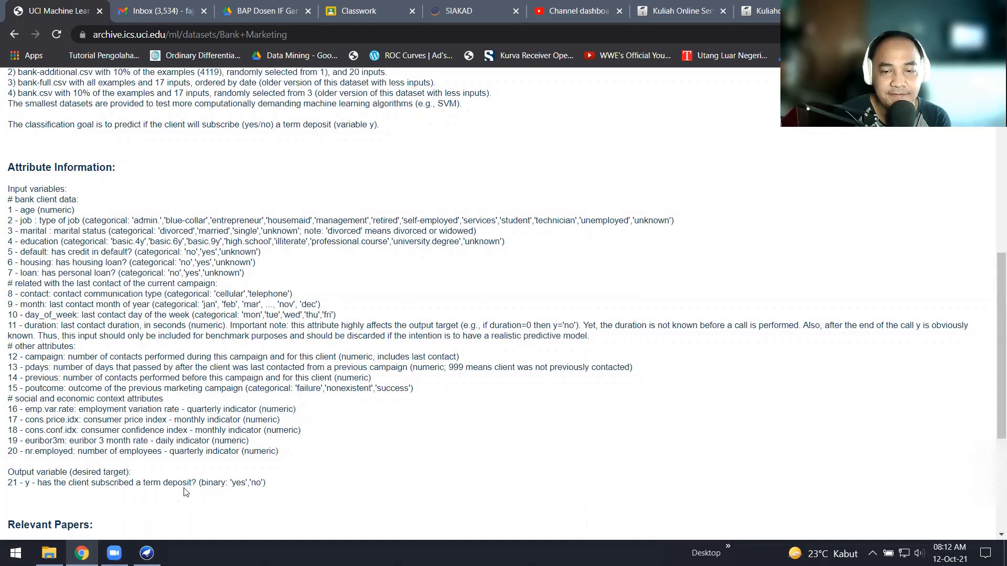
left_click_drag(993, 434, 993, 310)
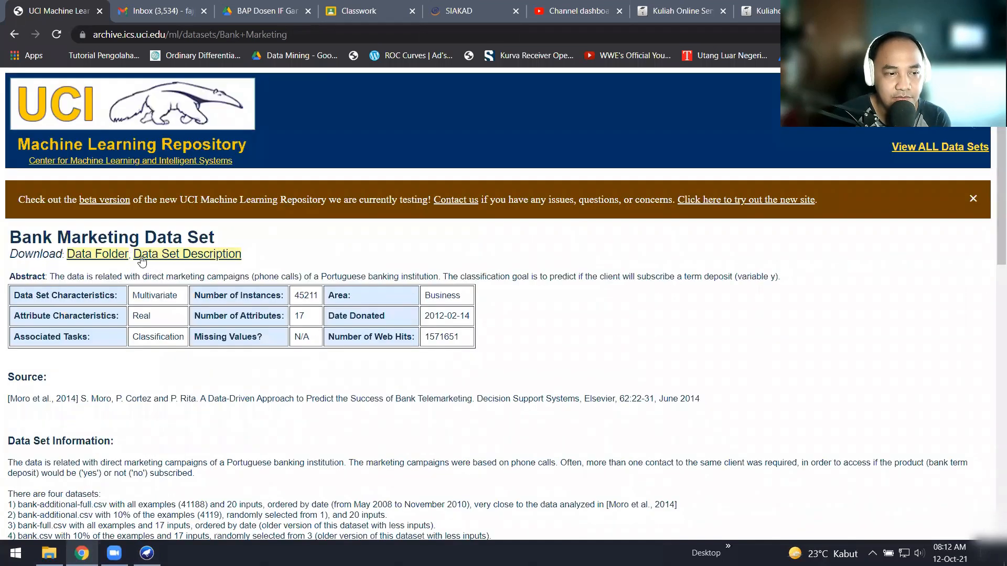
Step: Download bank.zip from the Data Folder as bank_2.zip and open it in WinRAR
left_click(117, 255)
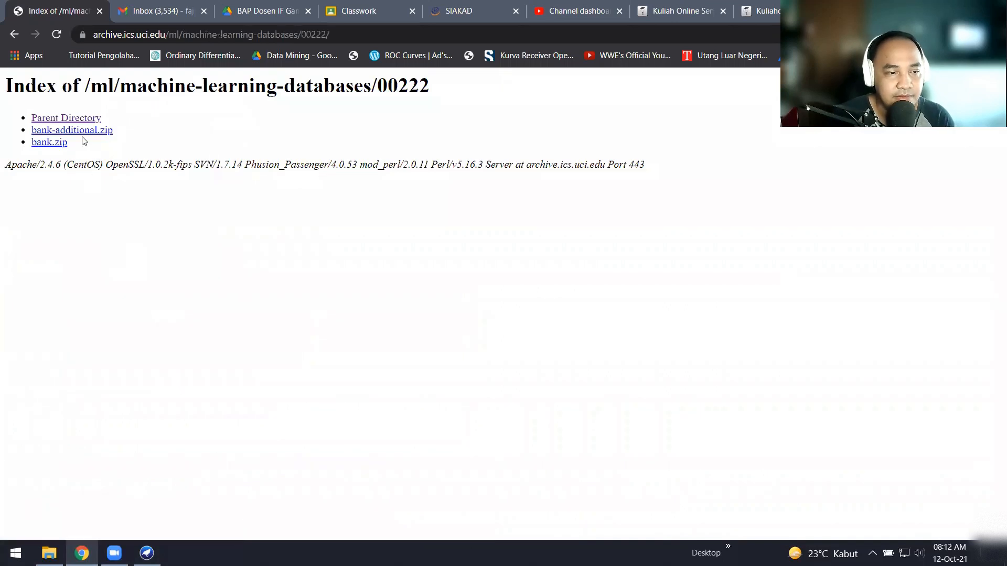
left_click(61, 147)
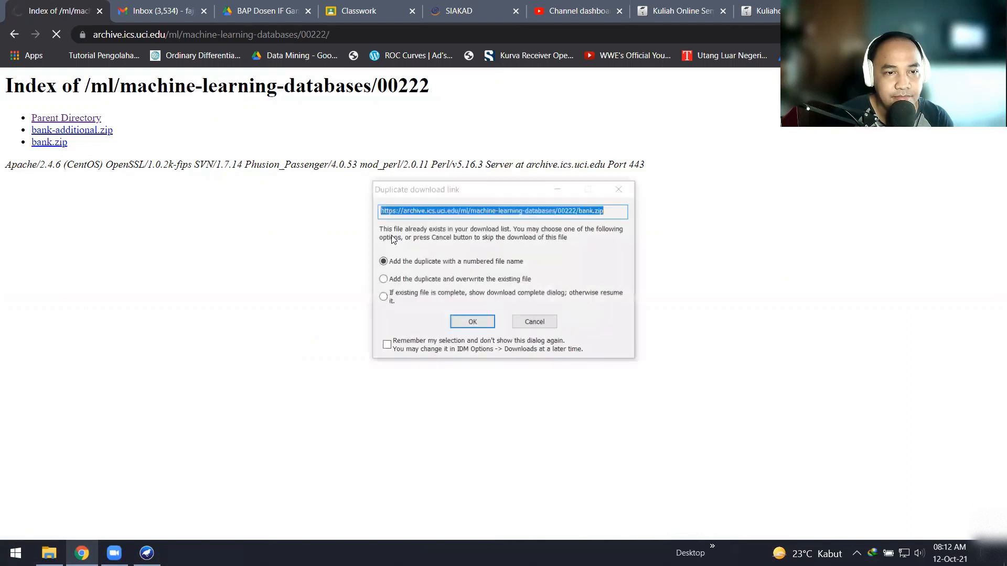
left_click(478, 323)
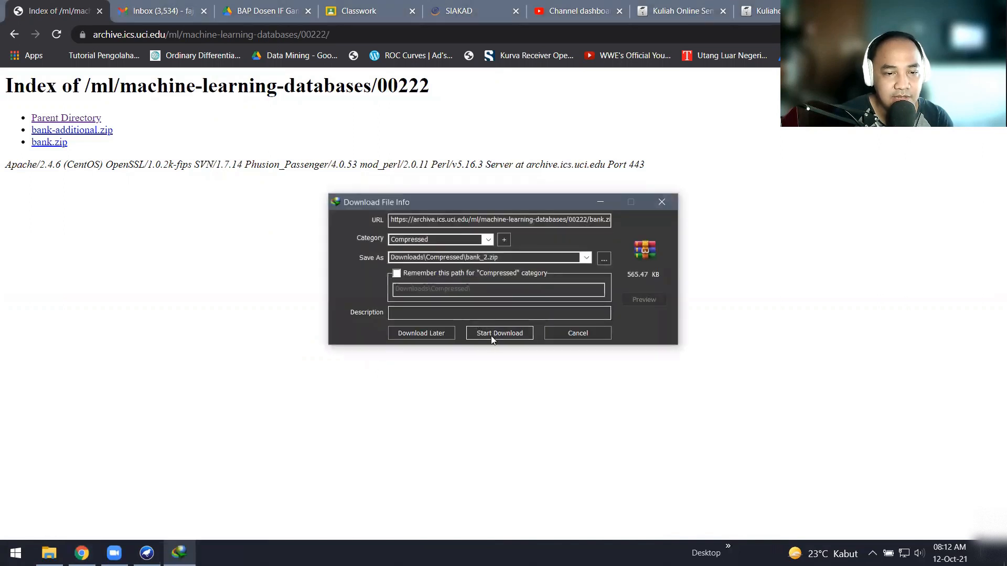
left_click(490, 333)
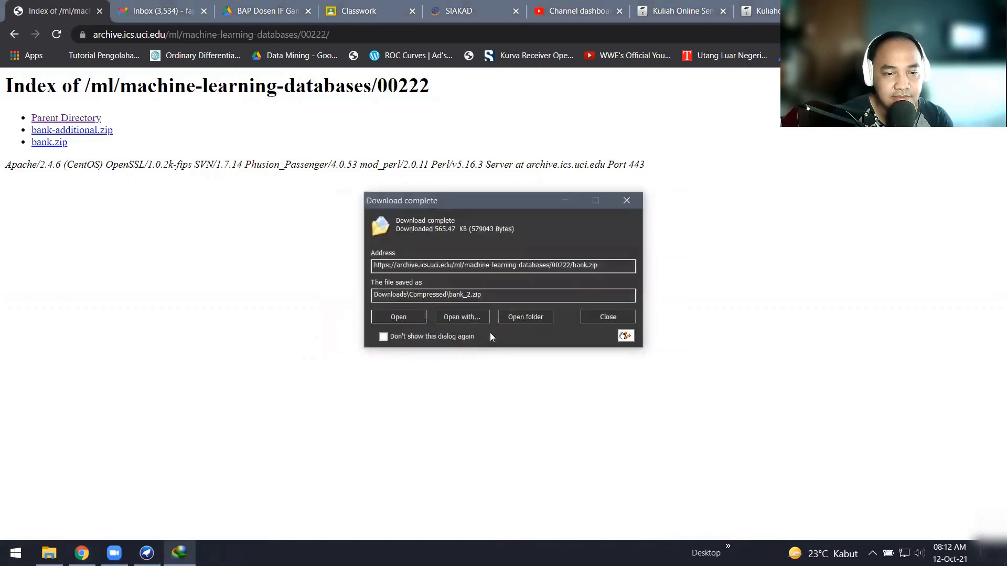
left_click(410, 318)
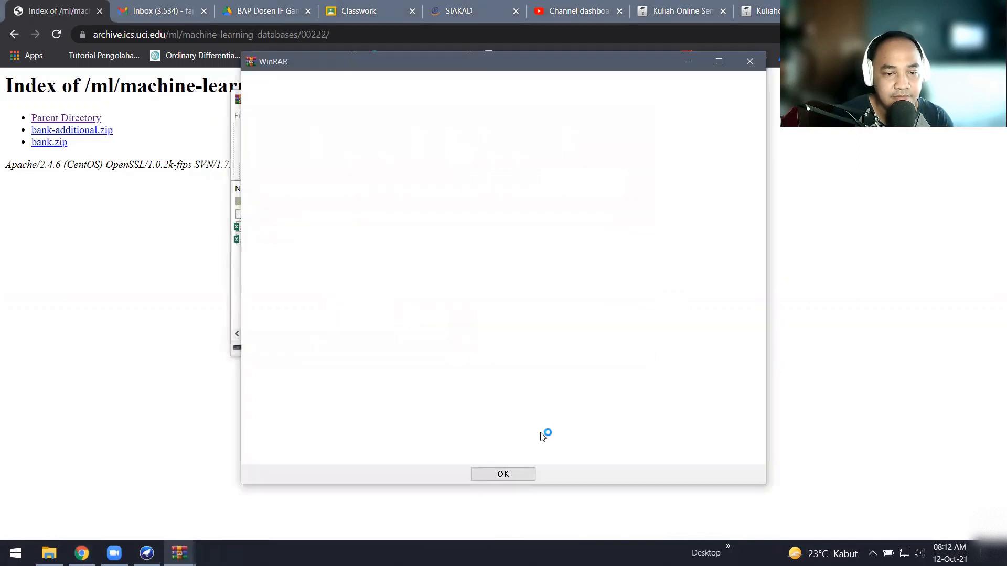
left_click(518, 473)
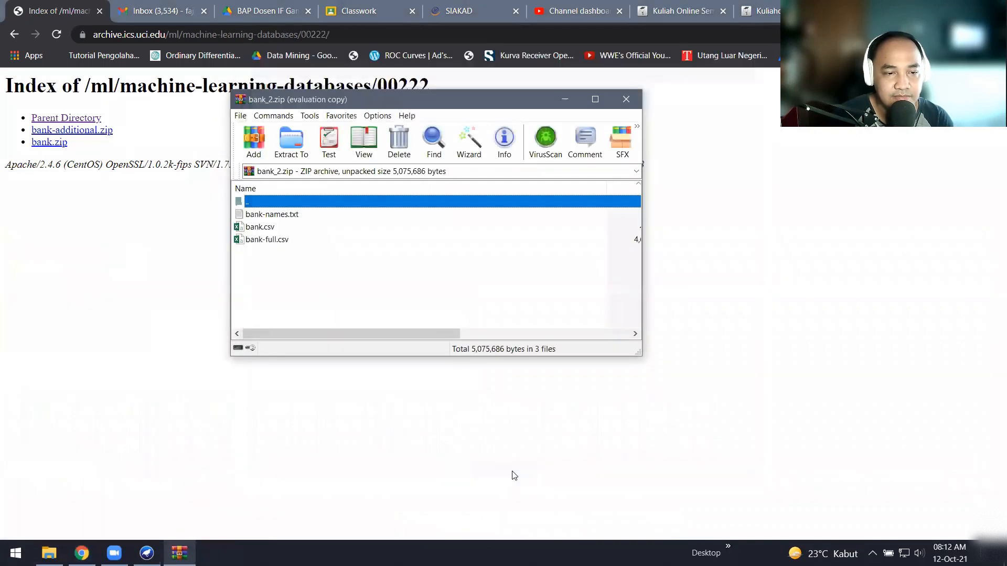
Step: Extract bank.csv from bank_2.zip into the Kerjaan (D:) drive, then bring Weka GUI Chooser back
left_click(49, 553)
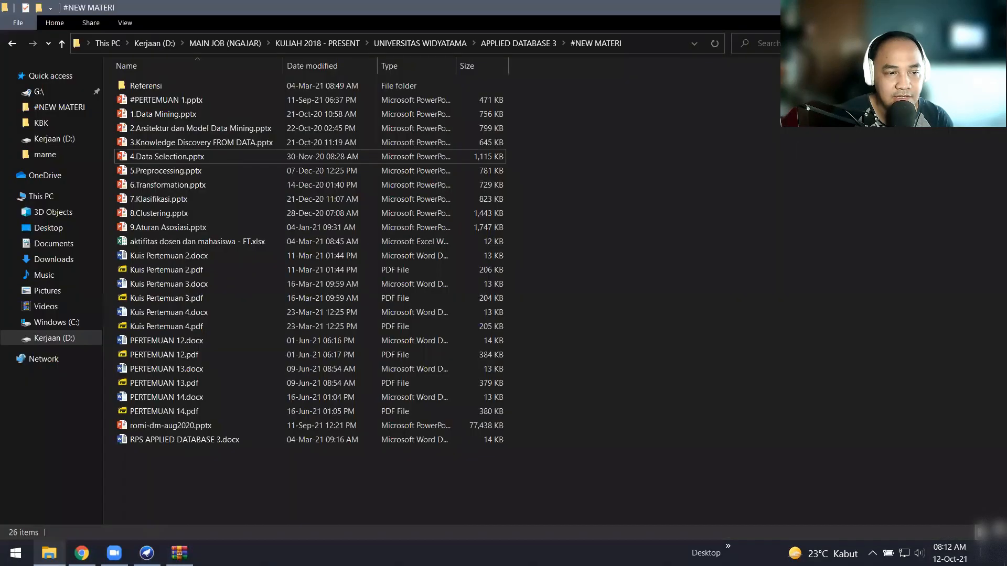
left_click(59, 341)
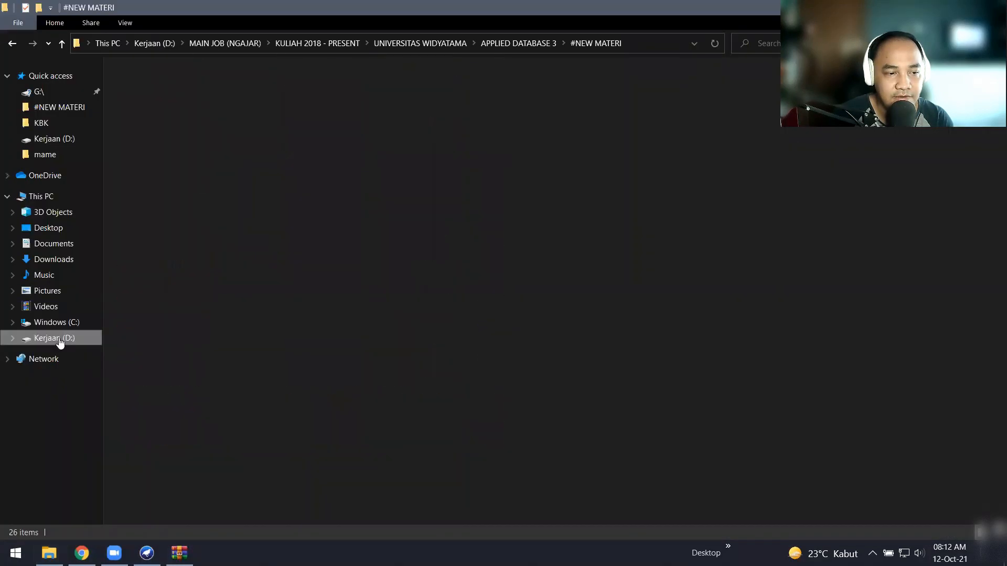
left_click(179, 553)
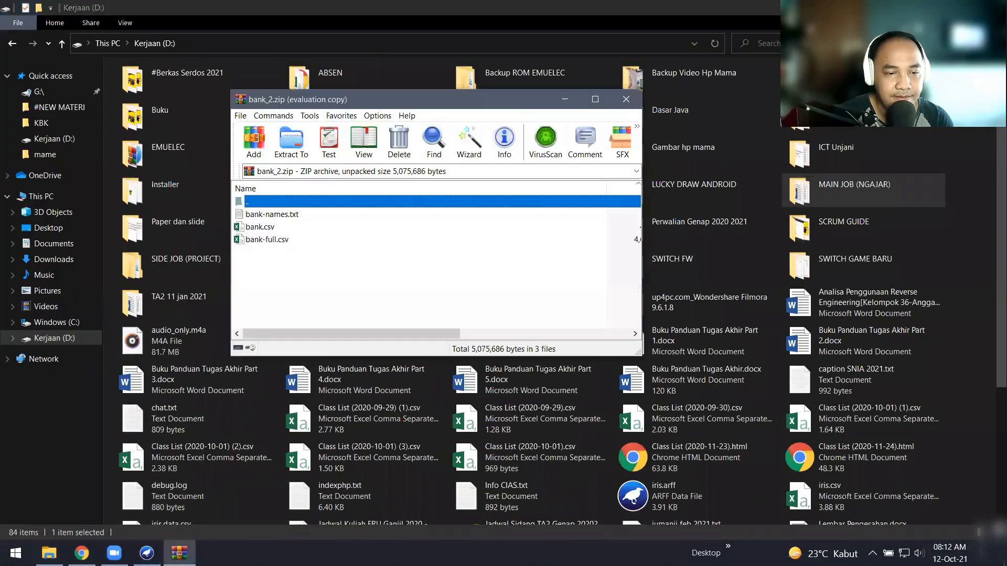
left_click(268, 229)
left_click(264, 241)
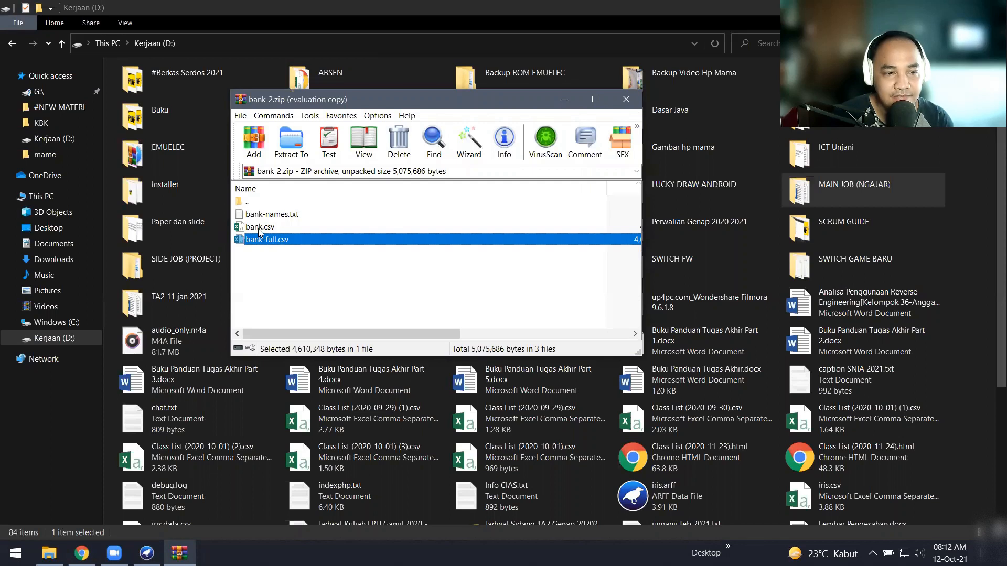
left_click(268, 229)
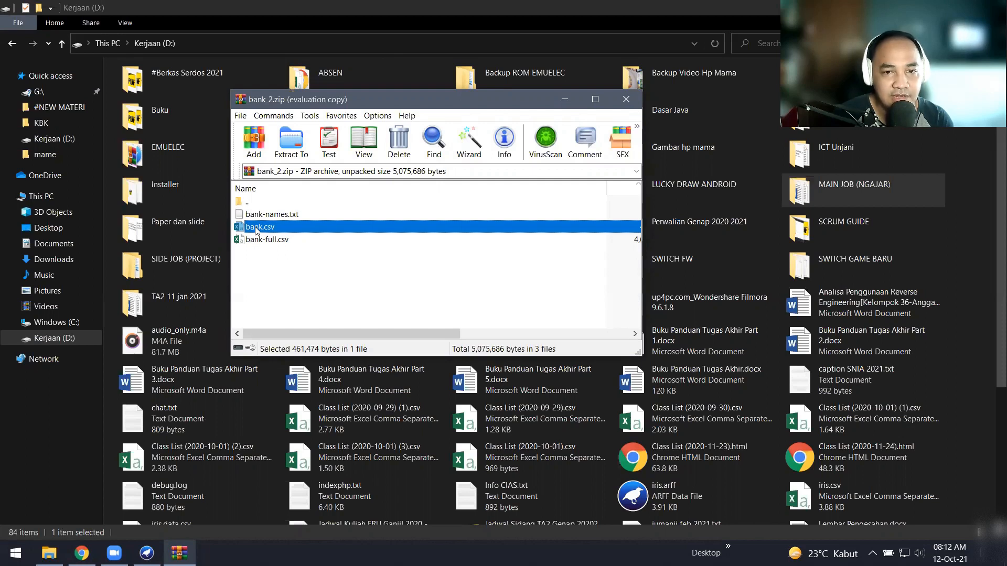
left_click_drag(256, 231, 980, 455)
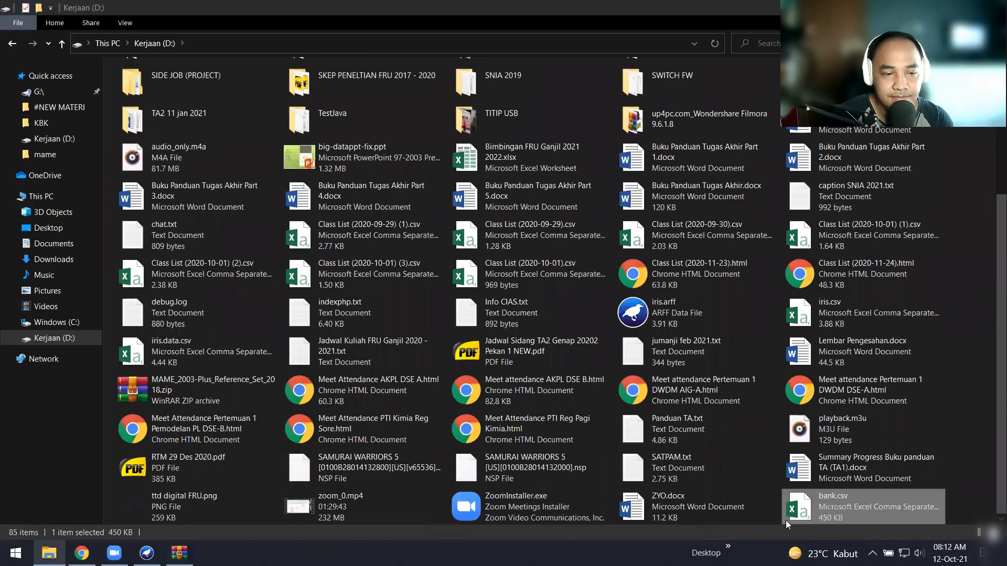
left_click(146, 554)
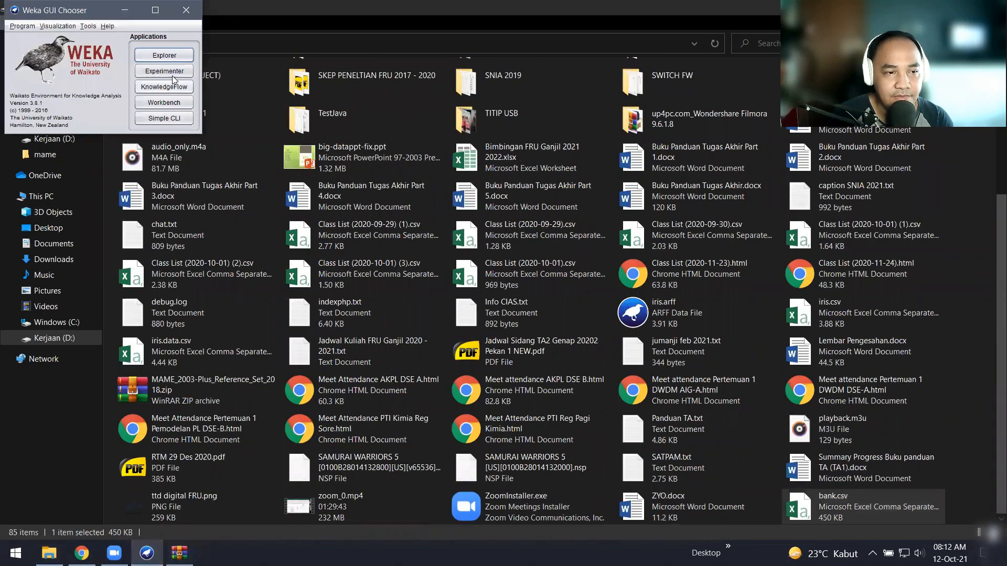
Step: Open the Weka Explorer, close the File Explorer and WinRAR windows, and centre the Explorer
left_click(168, 55)
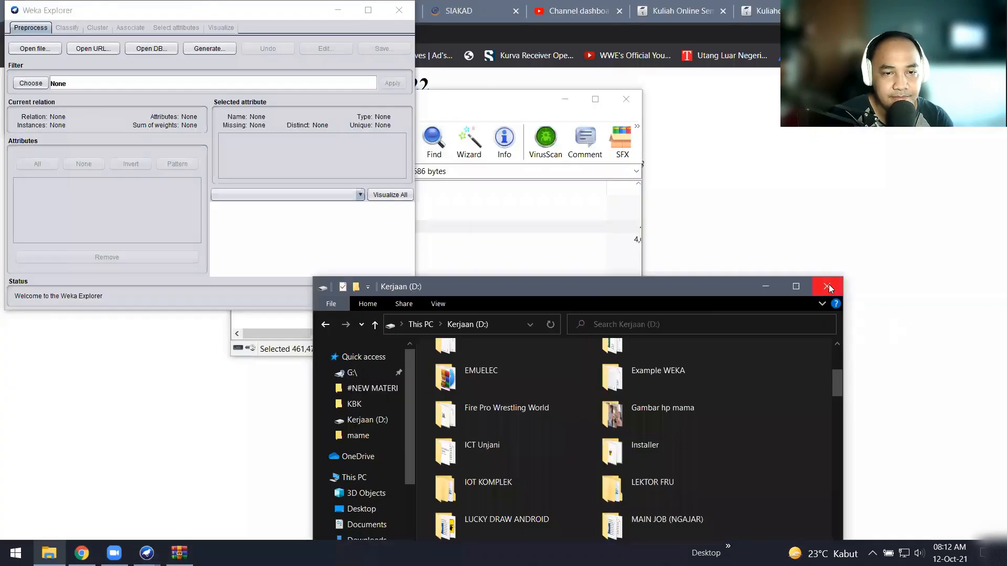
left_click(829, 288)
left_click(627, 98)
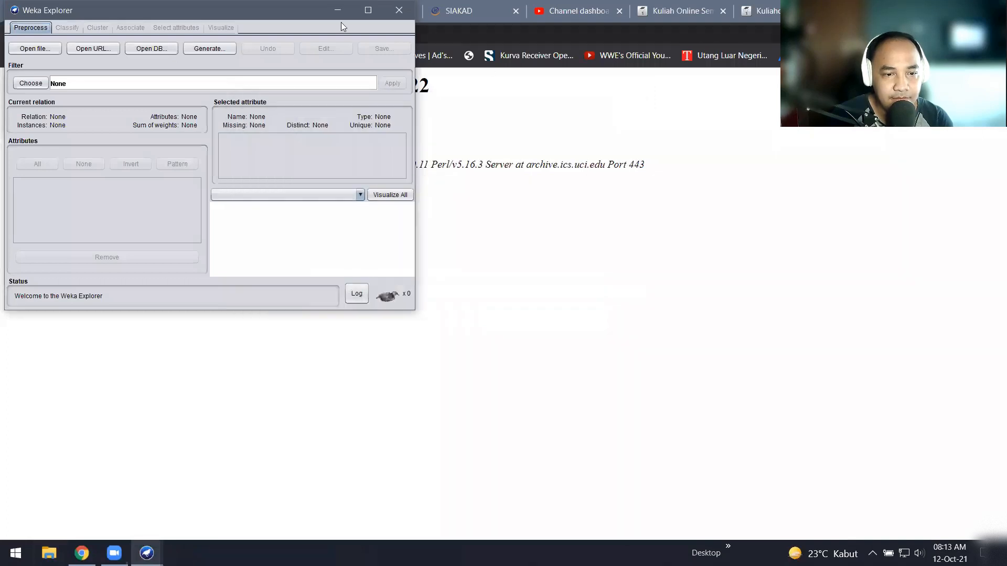
left_click_drag(340, 22, 614, 149)
Step: Try loading D:\bank.csv as CSV data, which fails with a wrong-number-of-values error
left_click(310, 175)
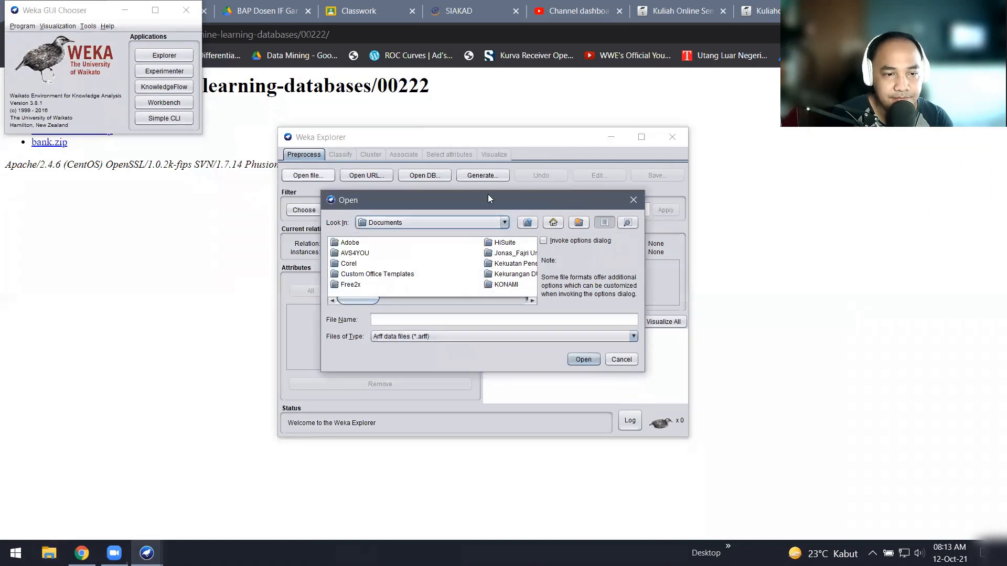
left_click(497, 222)
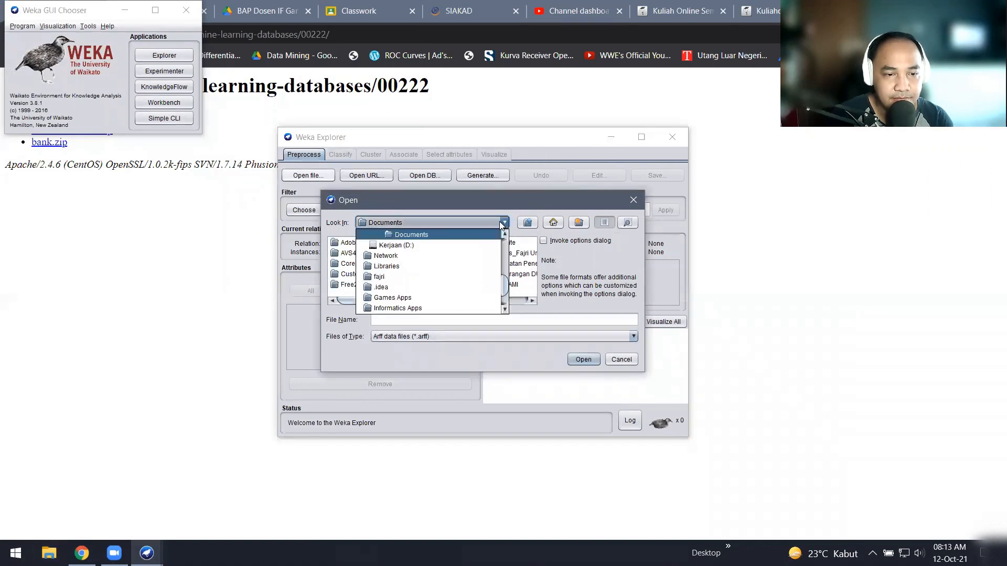
left_click(449, 246)
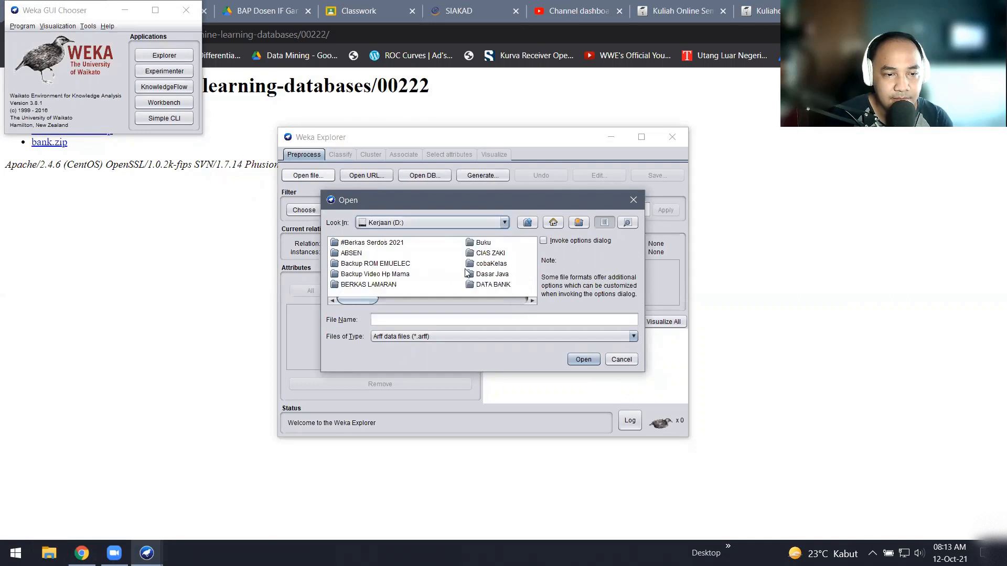
left_click(449, 334)
left_click(432, 392)
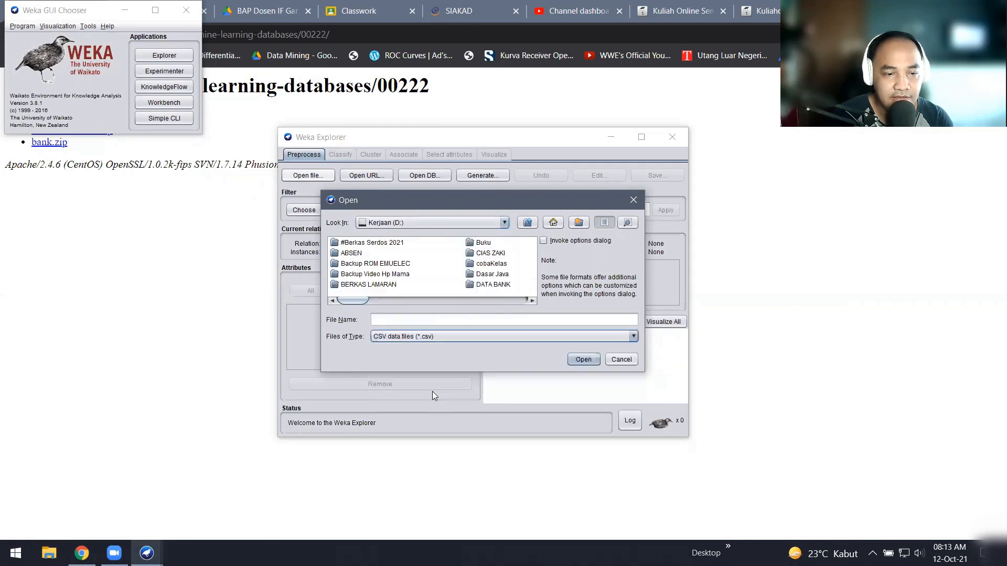
left_click_drag(355, 299, 474, 296)
left_click(405, 285)
double_click(405, 286)
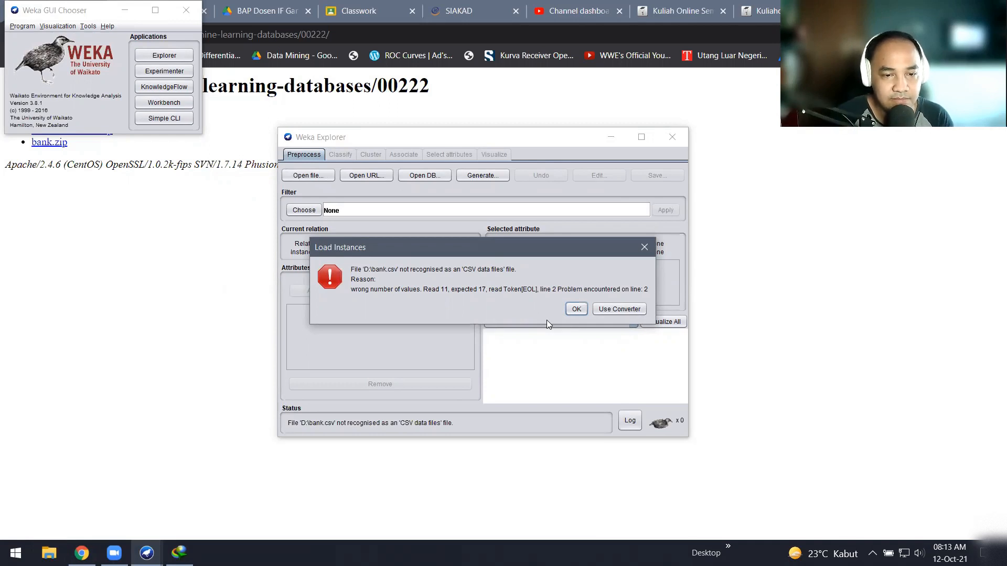
Step: Bring up the CSVLoader options, then view Kerjaan (D:) in a maximized File Explorer
left_click(613, 310)
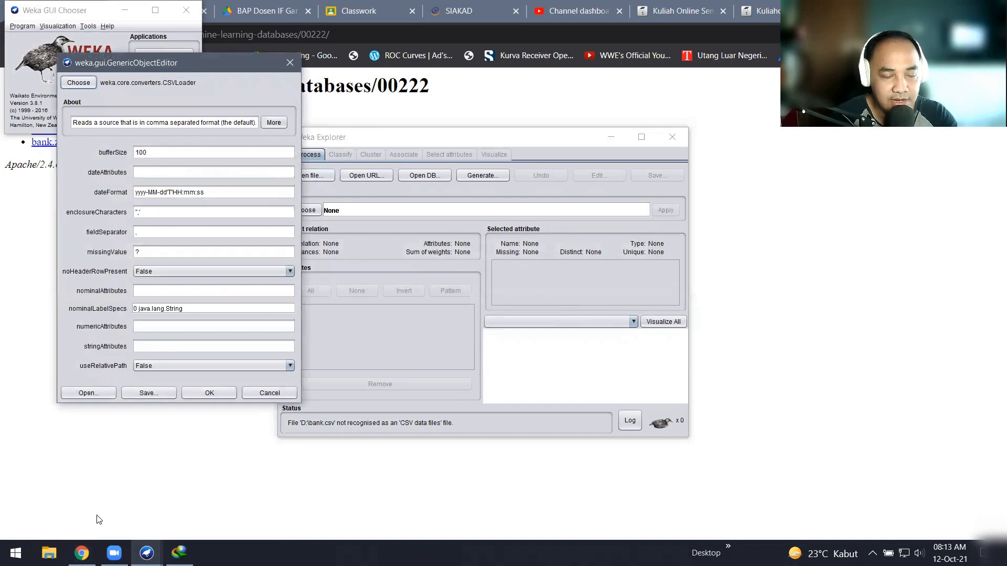
left_click(49, 553)
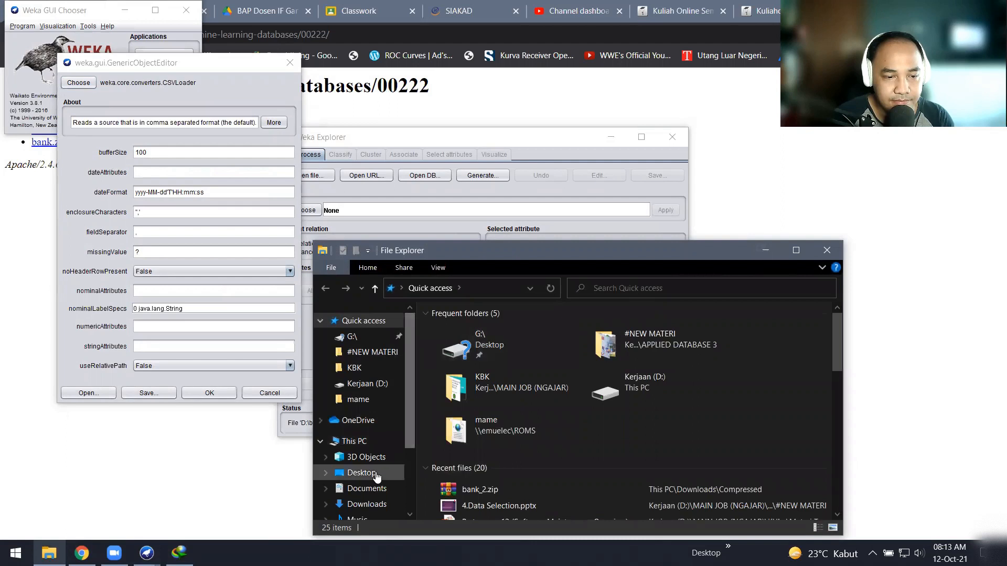
left_click(796, 250)
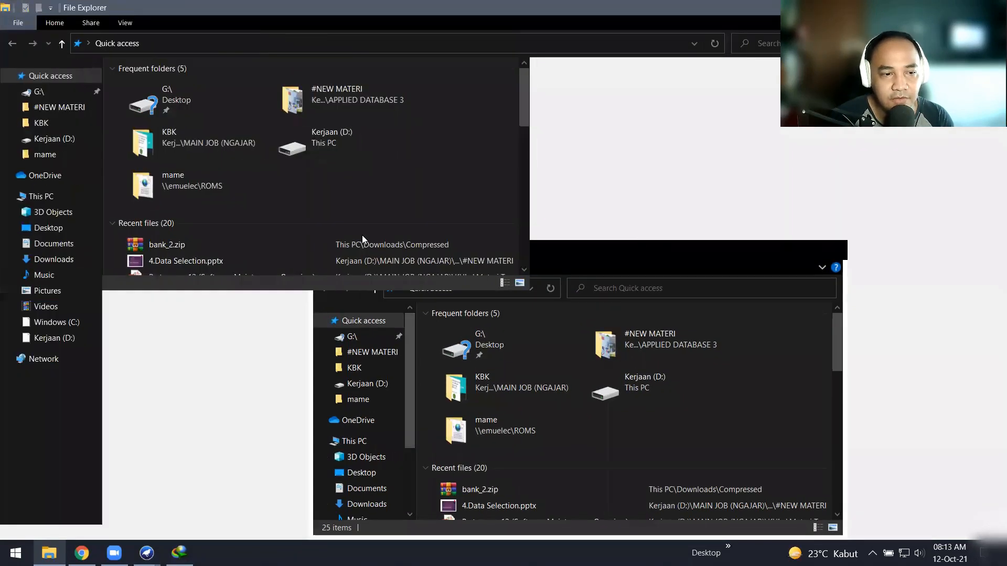
left_click(60, 342)
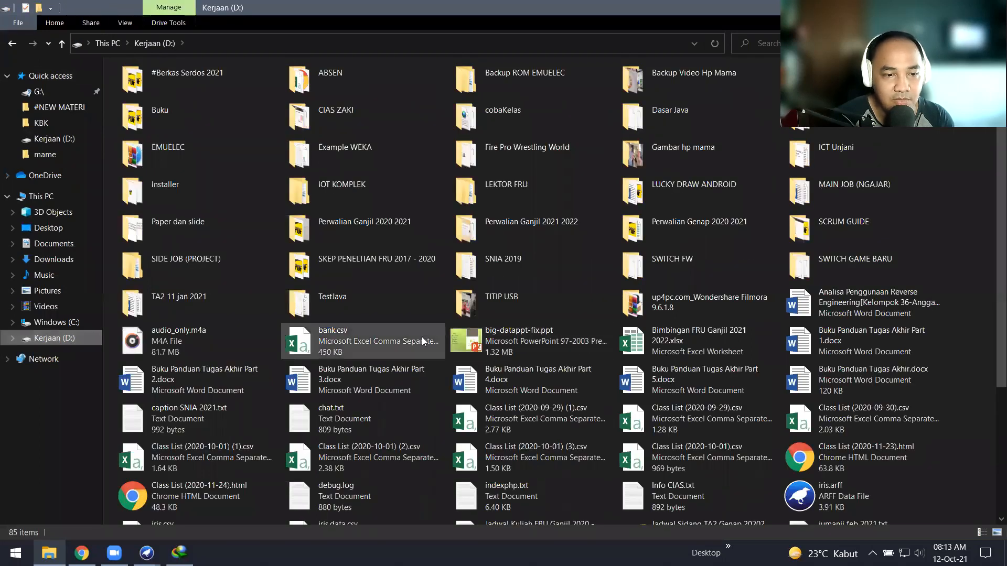
double_click(387, 336)
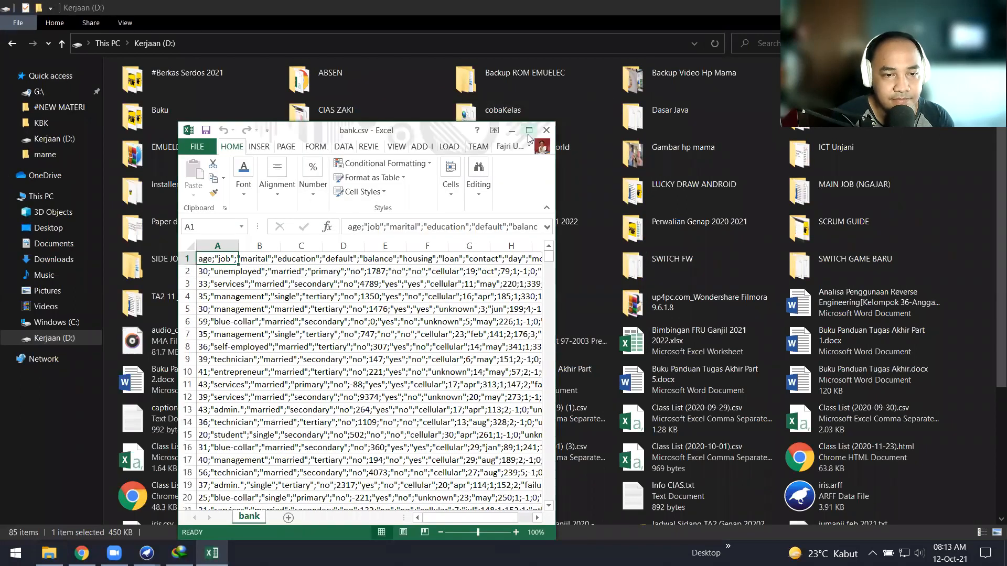
left_click(528, 134)
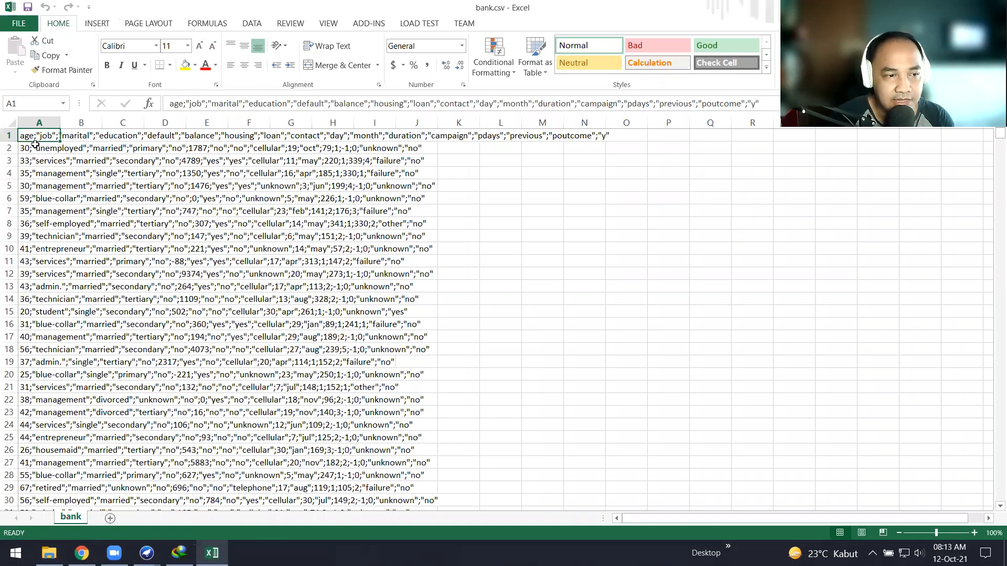
left_click(186, 104)
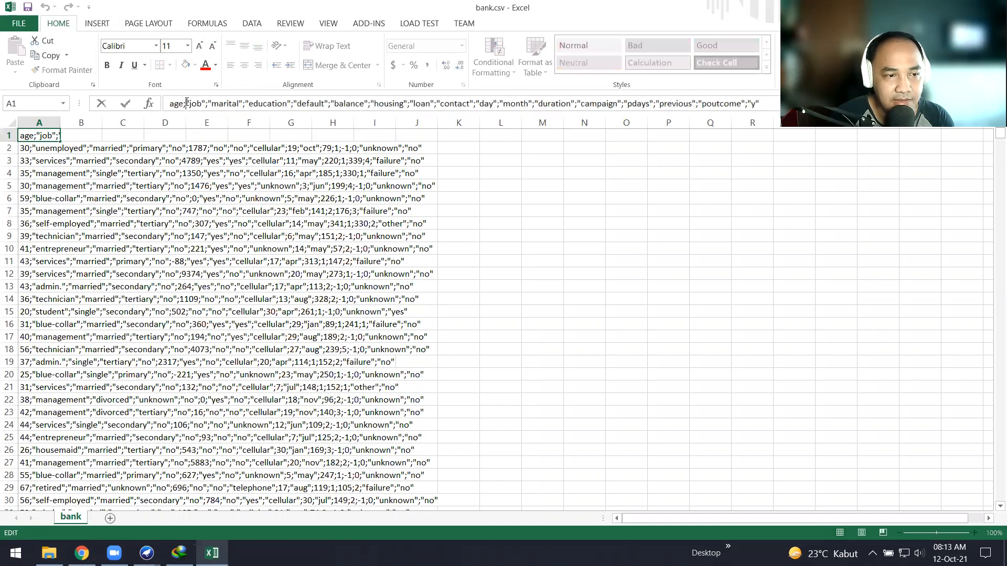
left_click(31, 161)
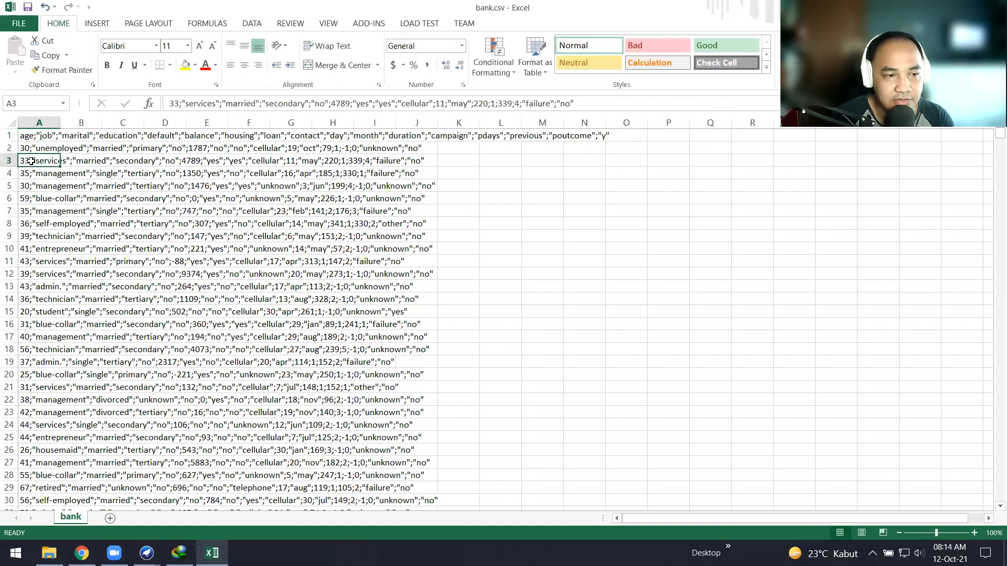
left_click(181, 104)
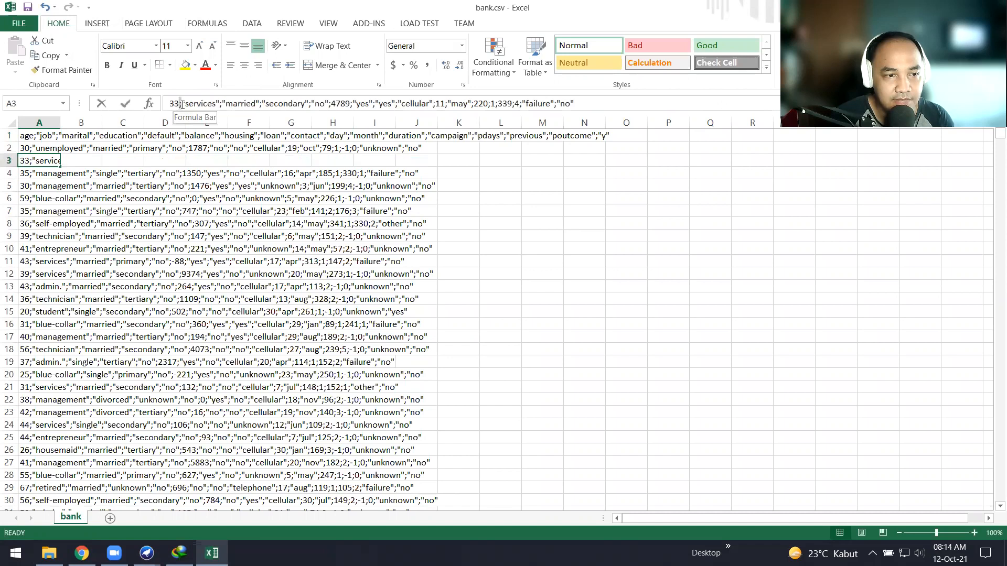
left_click(632, 198)
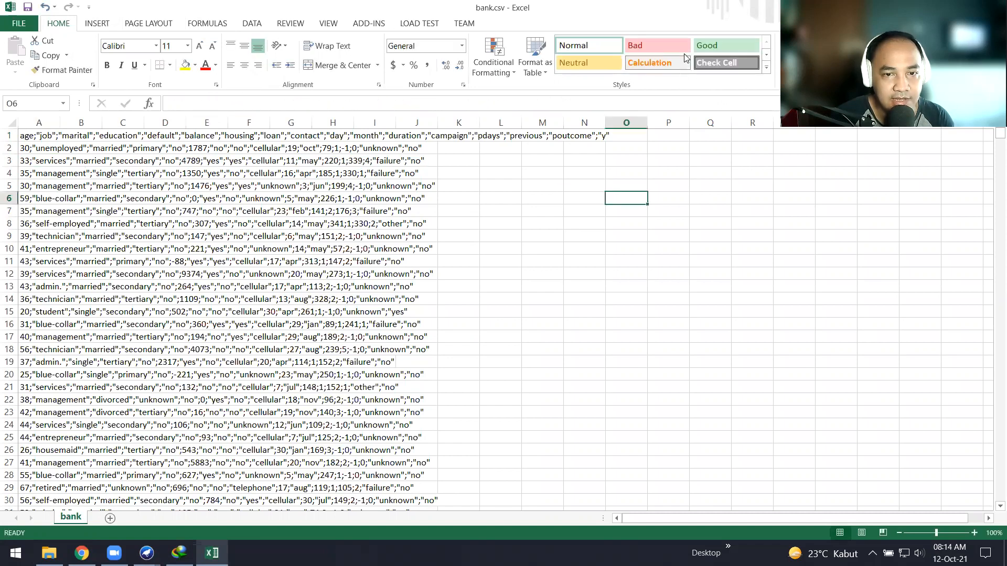
key("super+Down")
left_click(628, 192)
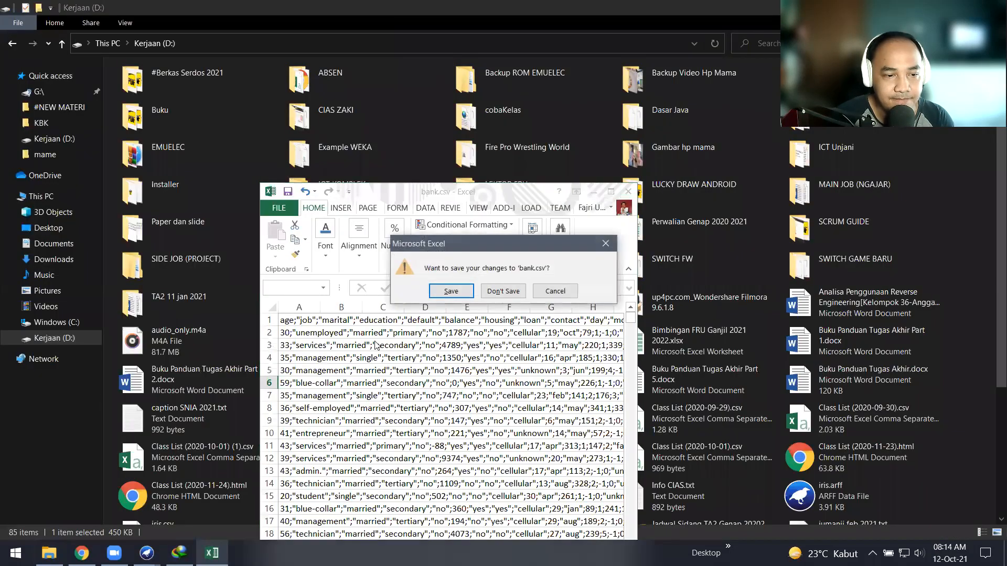
Step: Close bank.csv without saving and return to the Weka Explorer
left_click(503, 291)
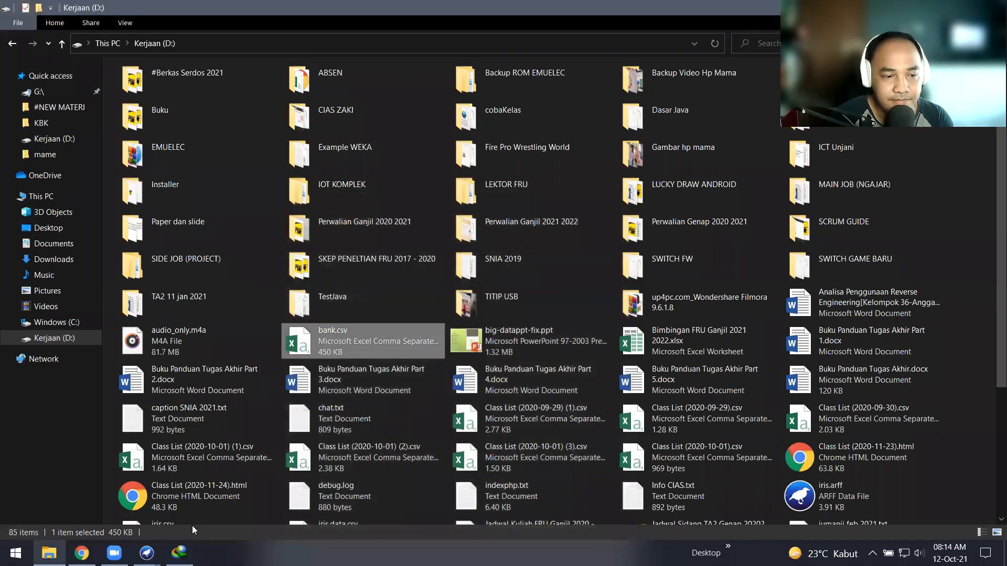
mouse_move(147, 553)
left_click(208, 500)
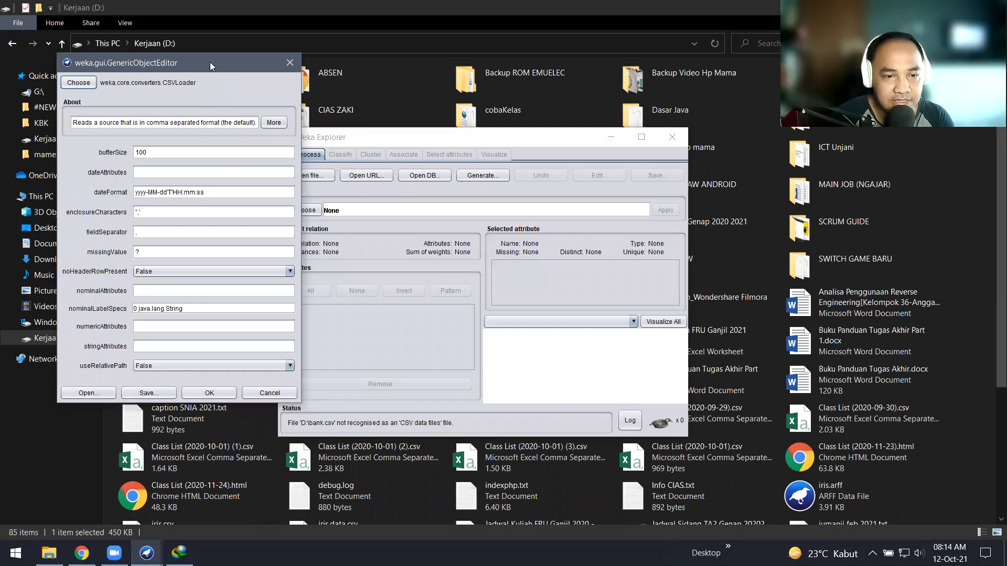
Step: Set CSVLoader enclosureCharacters to " and fieldSeparator to ; so bank.csv loads with 17 attributes
left_click_drag(209, 62, 528, 139)
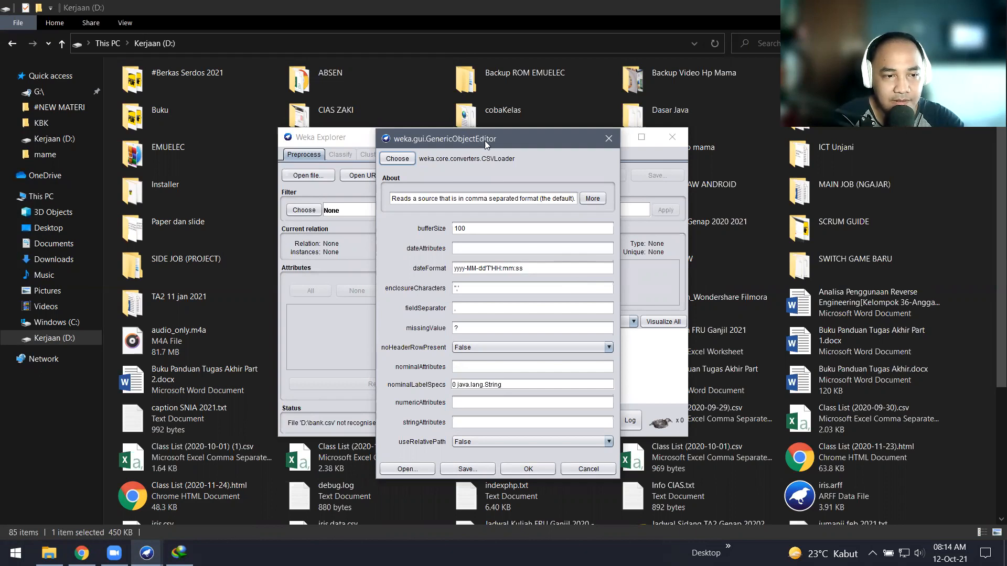
left_click_drag(484, 140, 459, 133)
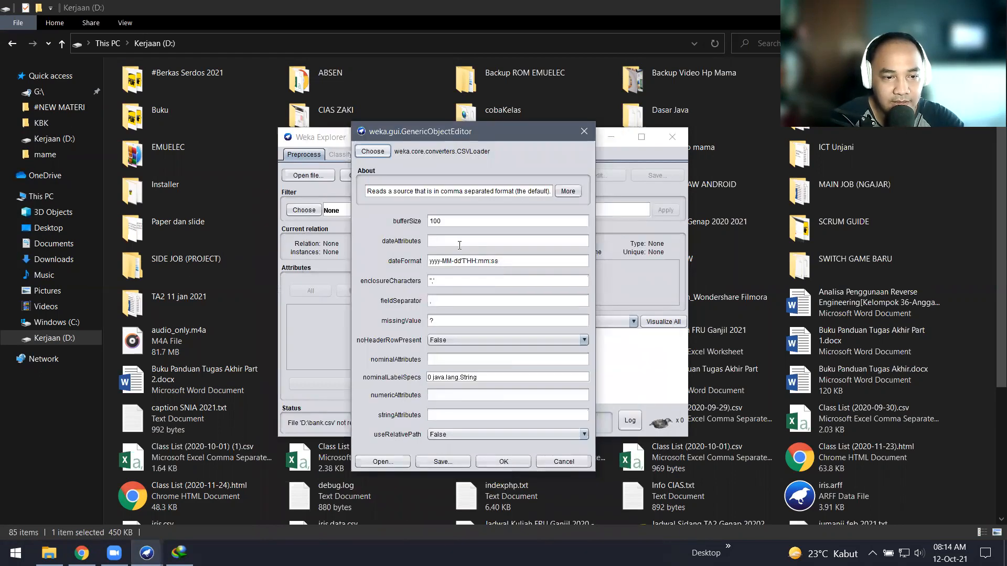
left_click(446, 219)
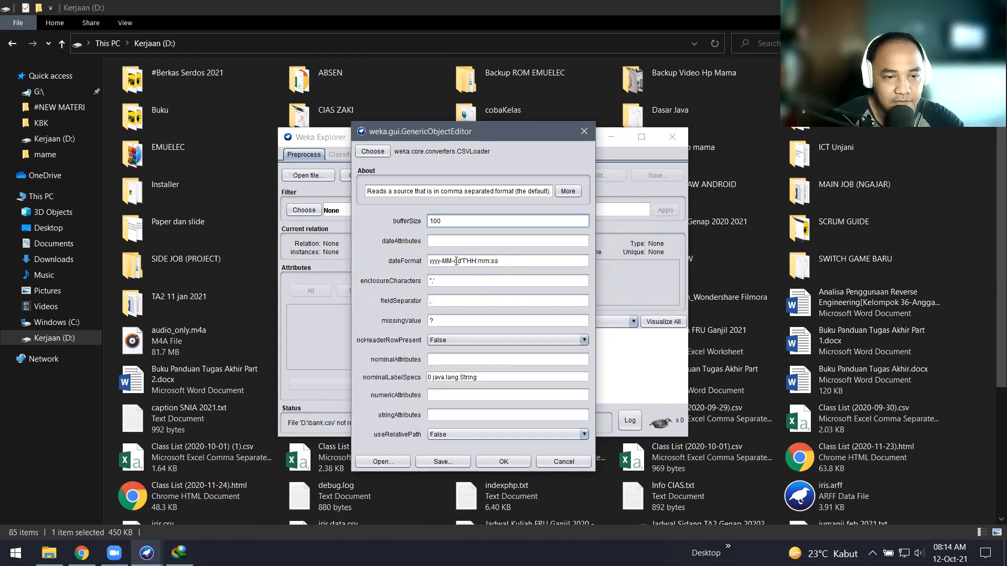
left_click(454, 279)
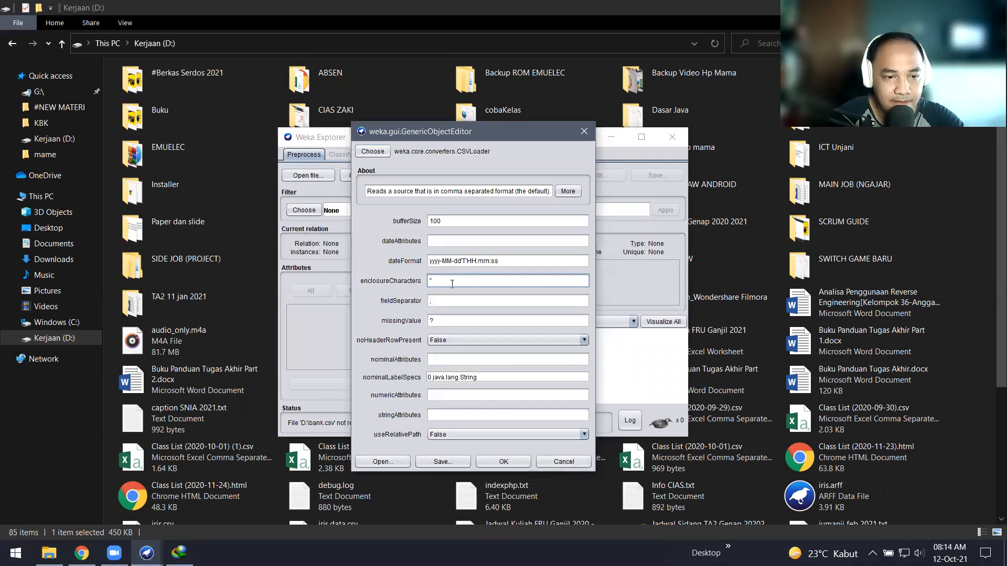
left_click(442, 300)
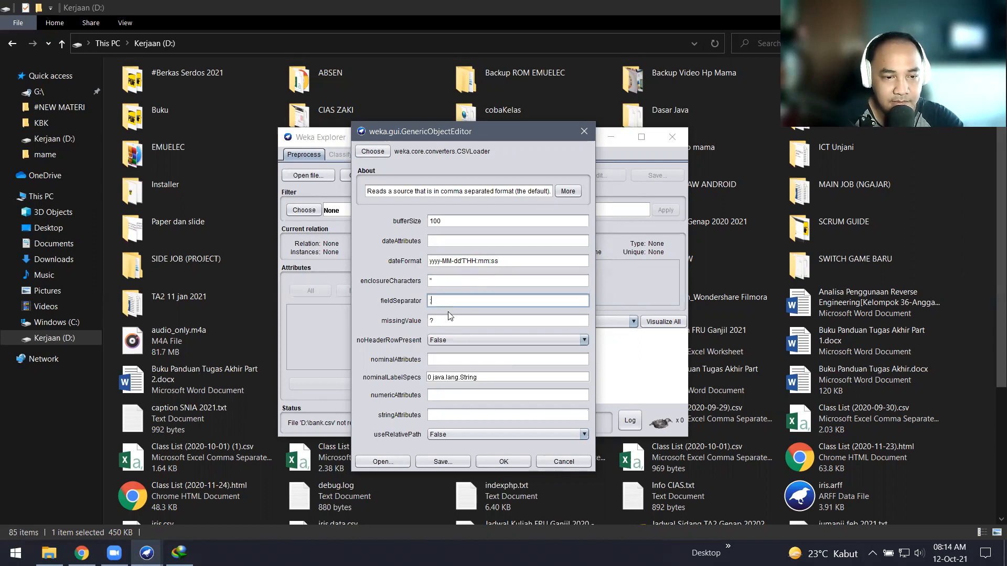
left_click(450, 320)
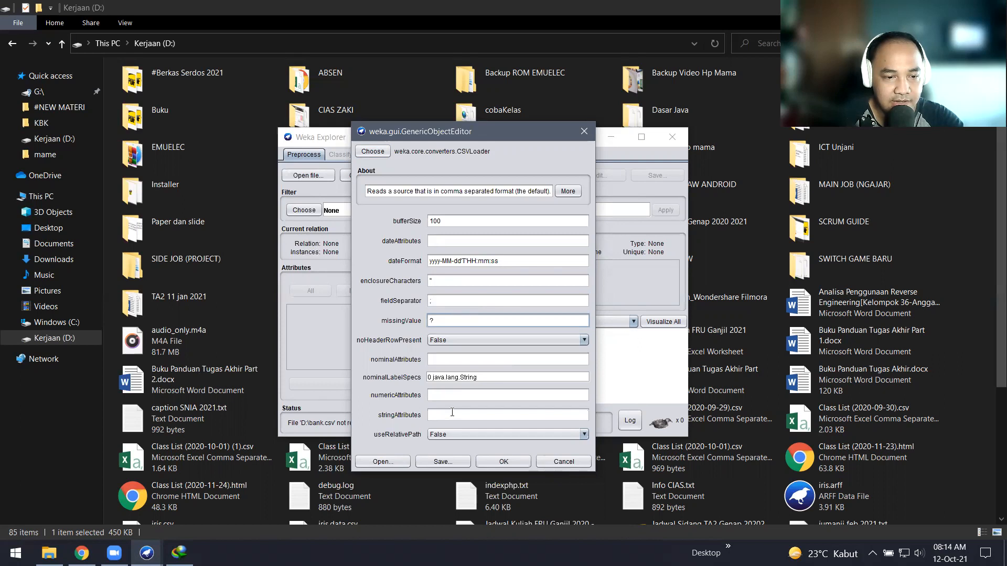
left_click(498, 465)
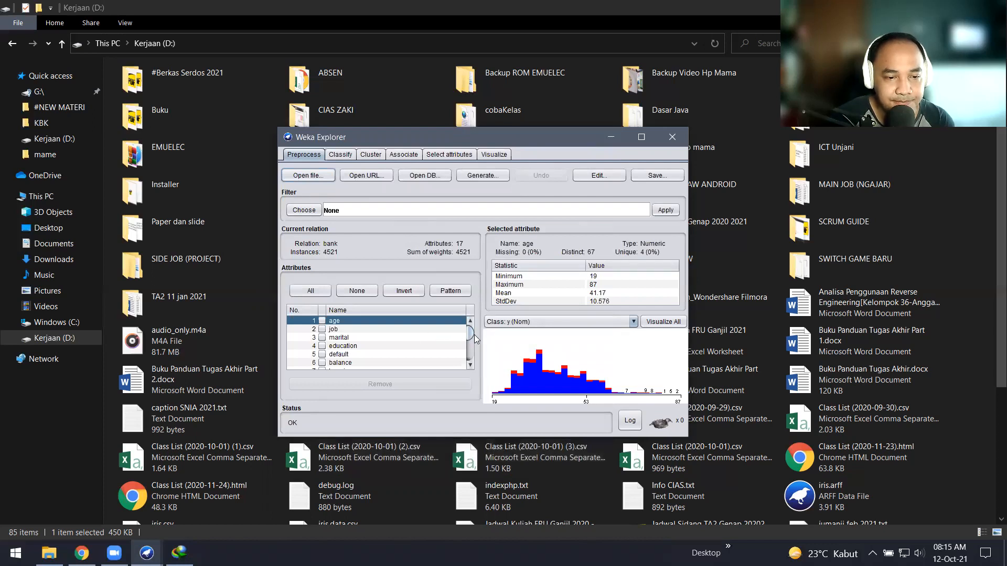
Step: Inspect the job, default and y attributes (4000 no, 521 yes), then restore File Explorer's size
mouse_move(471, 335)
left_mouse_down()
mouse_move(471, 358)
mouse_move(471, 322)
mouse_move(471, 367)
mouse_move(469, 322)
left_mouse_up()
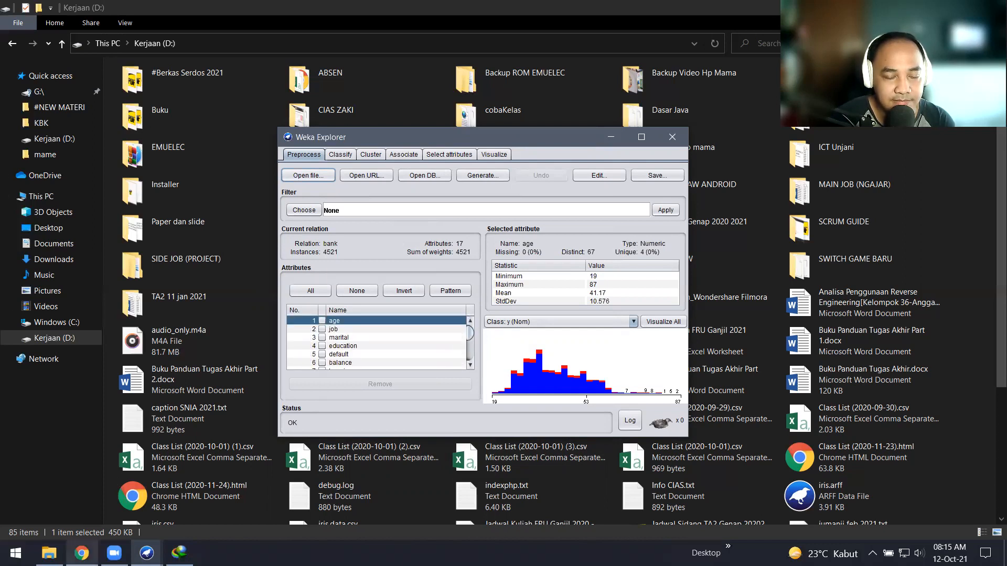
mouse_move(81, 553)
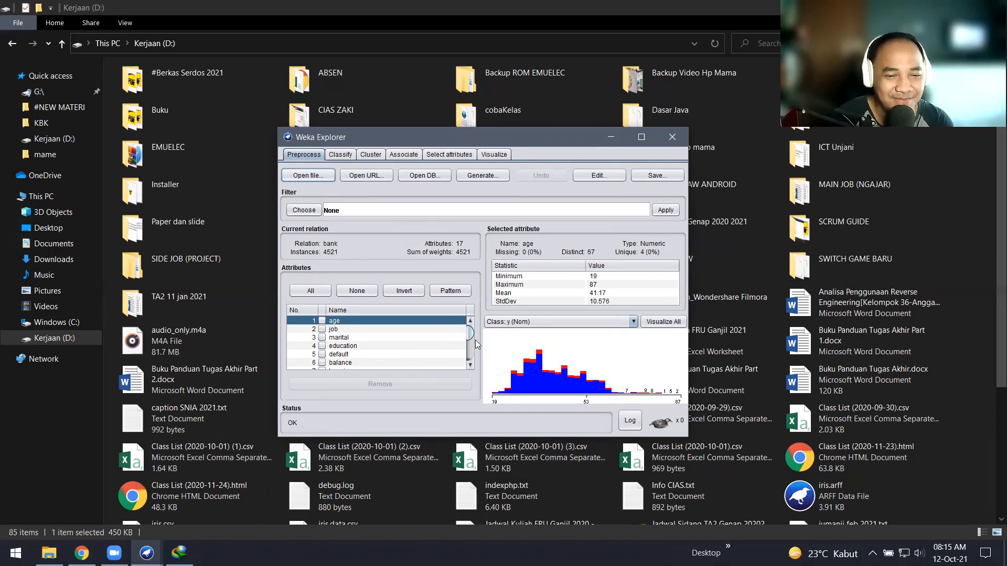
mouse_move(470, 334)
left_mouse_down()
mouse_move(473, 360)
mouse_move(471, 325)
left_mouse_up()
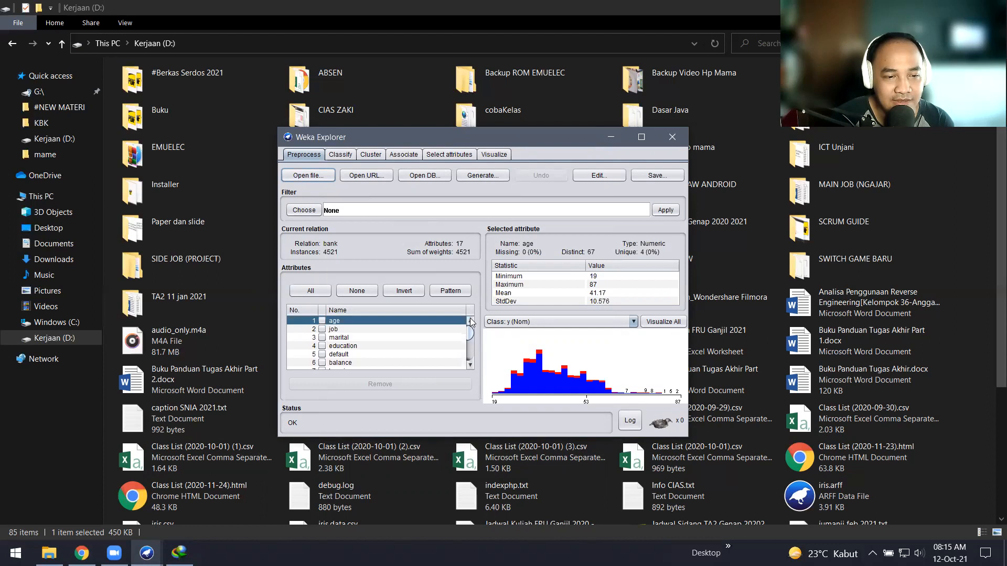
left_click(361, 330)
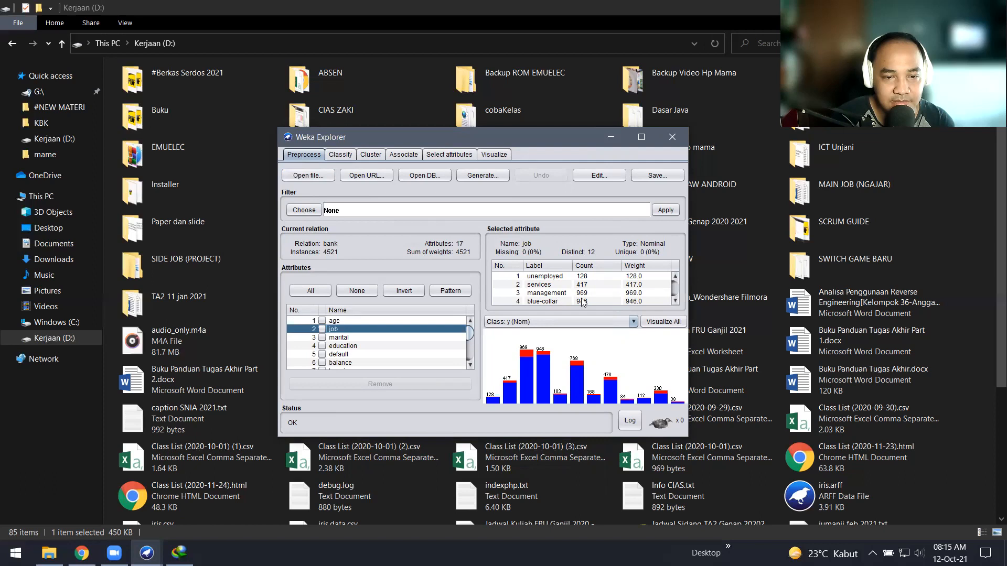
left_click(675, 301)
left_click(675, 301)
left_click(674, 301)
left_click(675, 301)
left_click(675, 301)
left_click(675, 301)
left_click(675, 301)
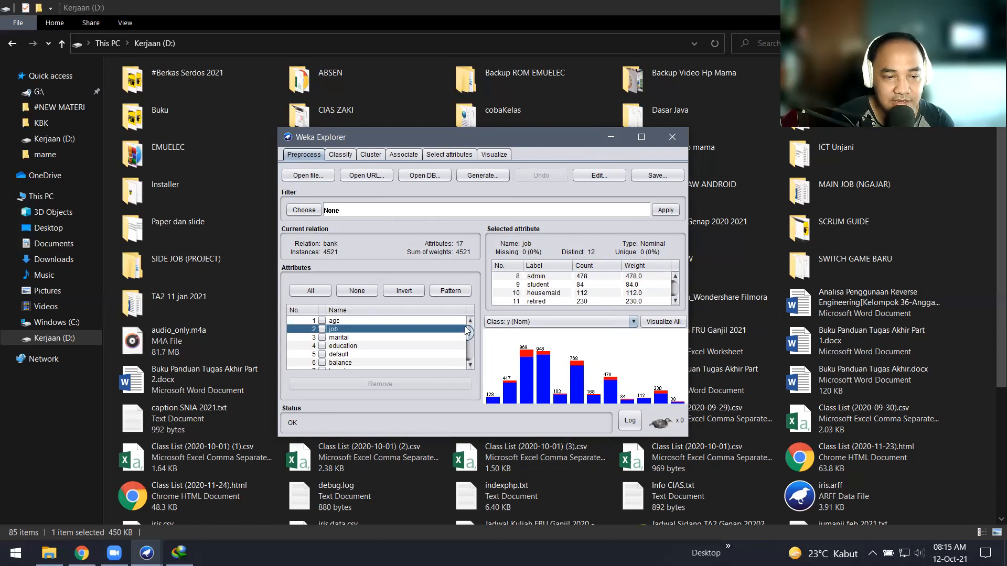
left_click(401, 359)
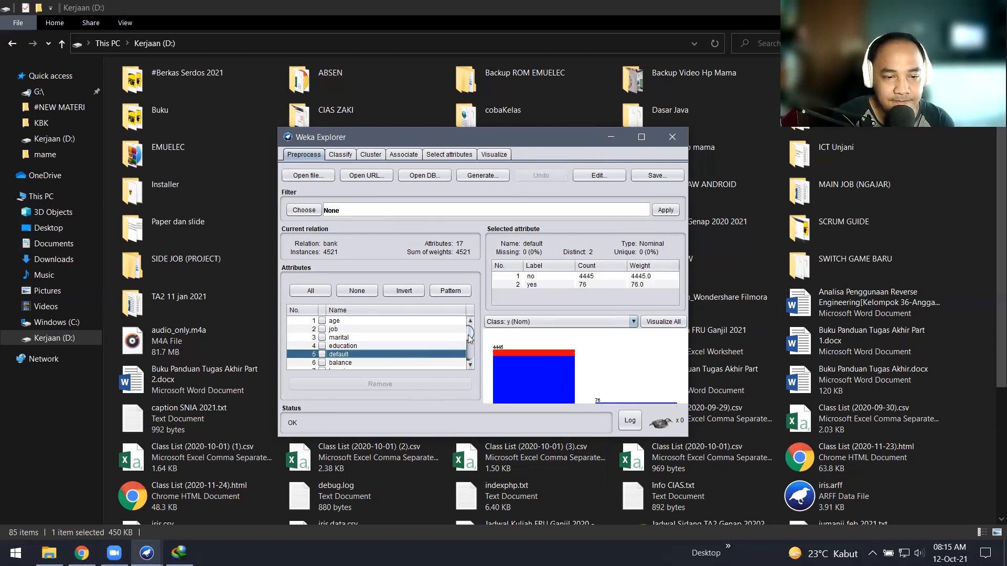
left_click_drag(470, 335, 449, 362)
left_click(429, 365)
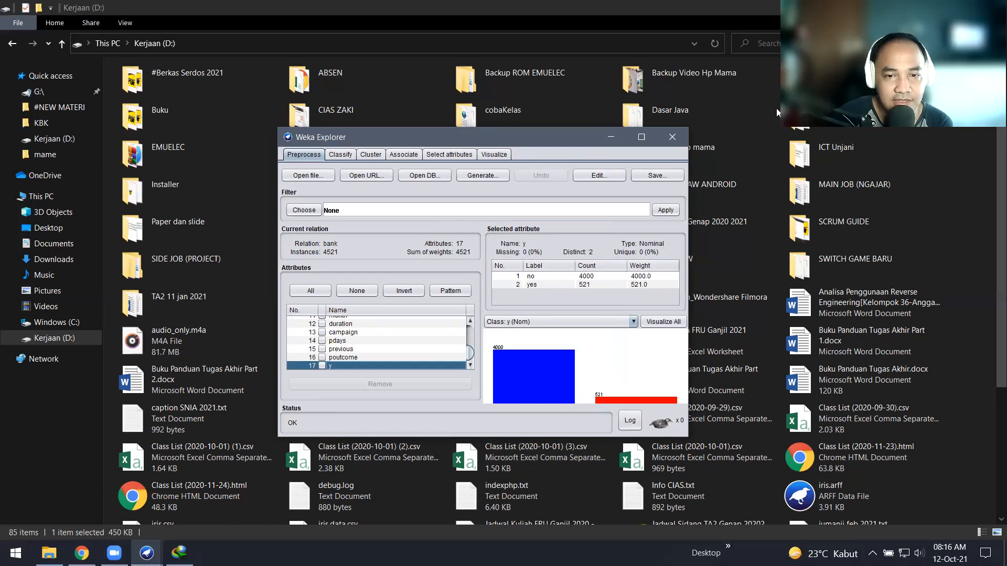
left_click(961, 8)
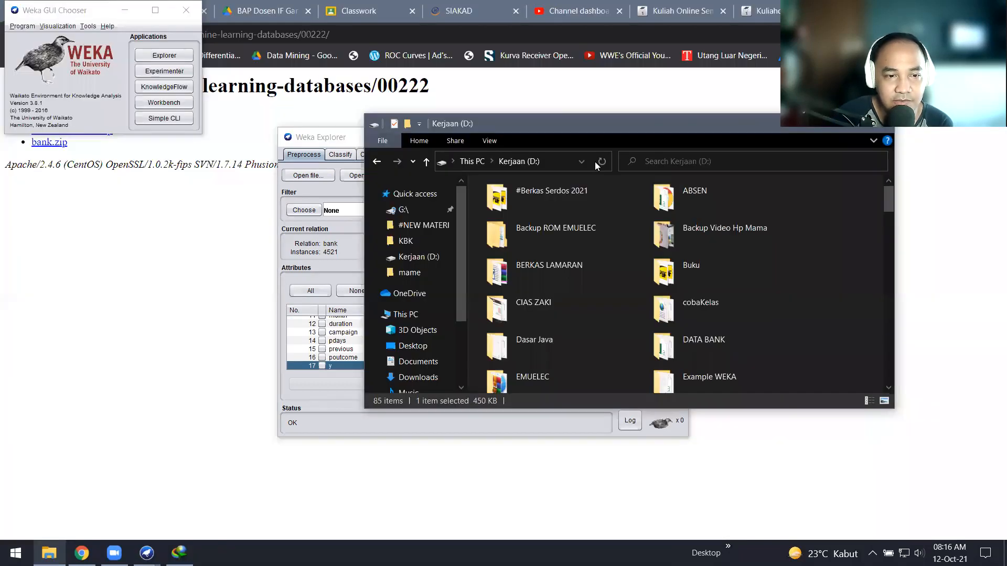
Step: Close File Explorer and pick InfoGainAttributeEval as the evaluator on the Select attributes tab
key("alt+F4")
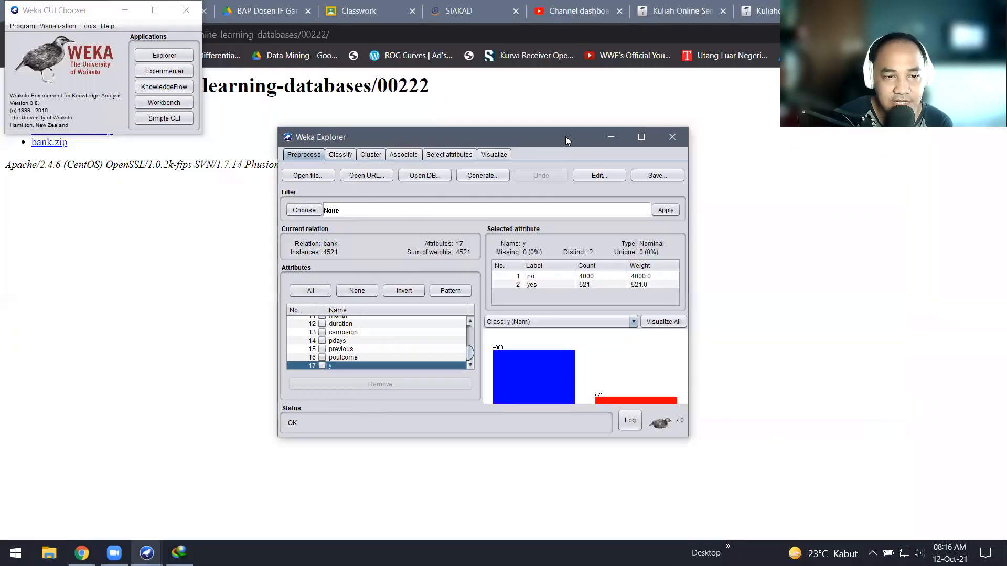
left_click(450, 154)
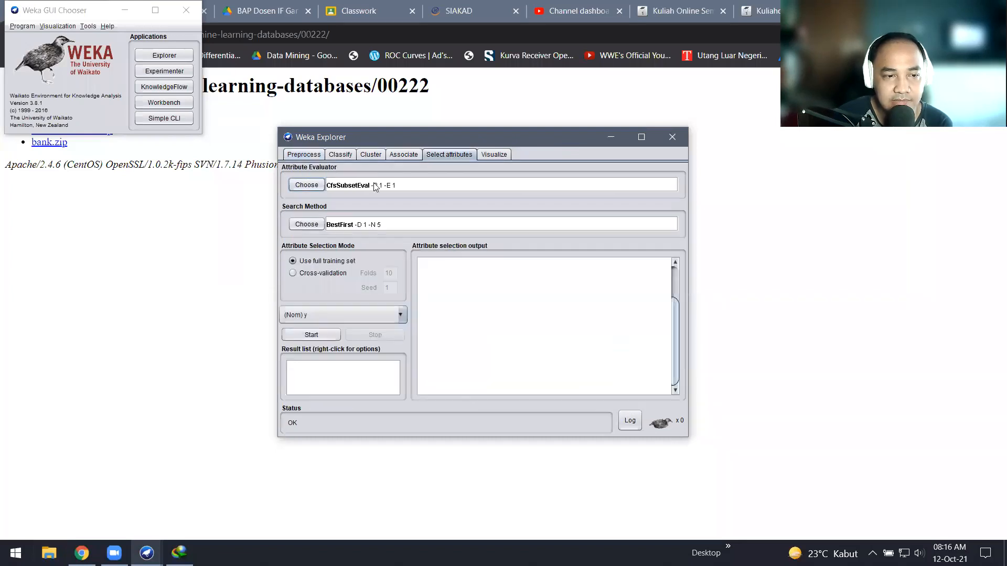
left_click(319, 185)
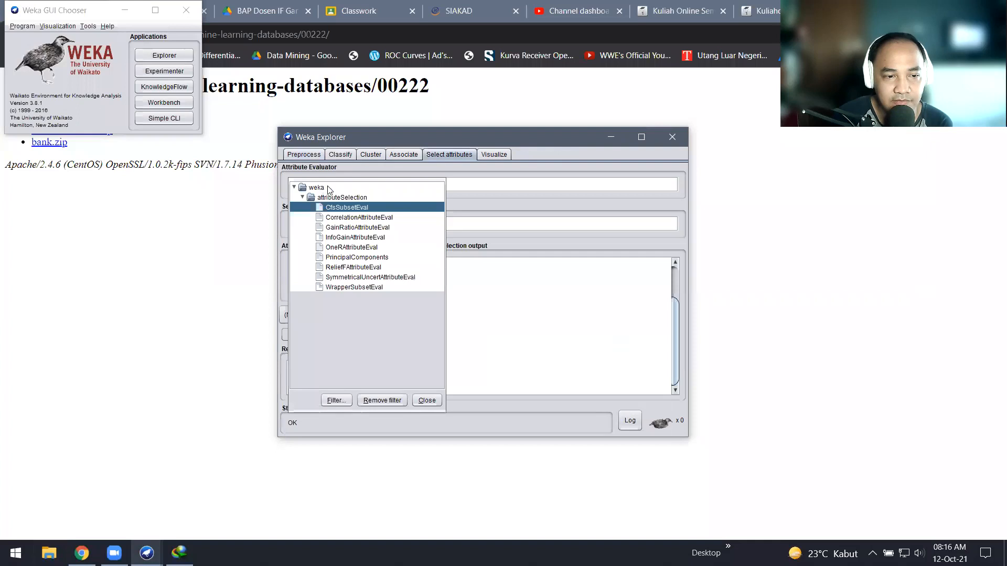
left_click(337, 237)
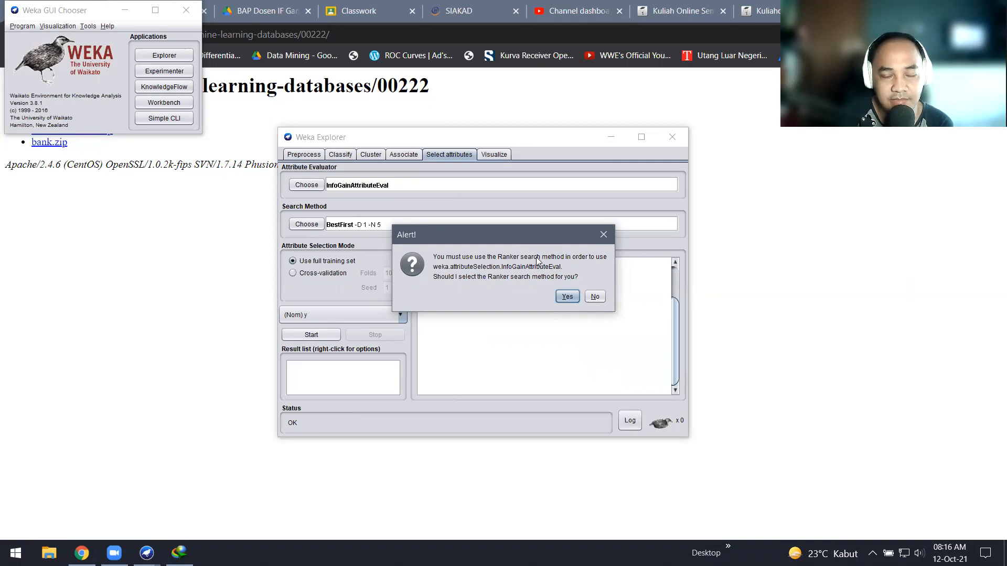
Step: Accept Ranker as the search method, leave both editors unchanged, and keep (Nom) y as class
left_click(567, 297)
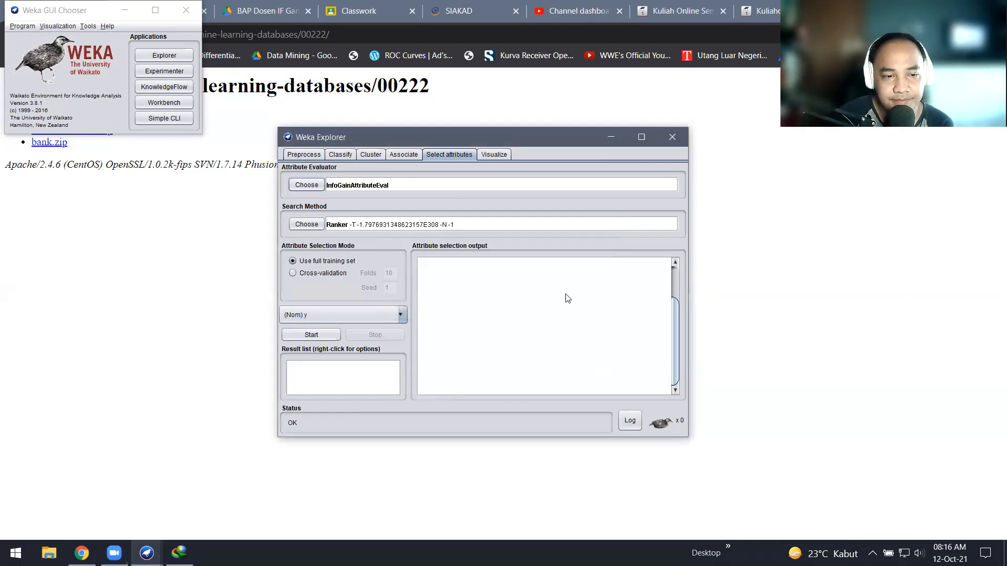
left_click(426, 187)
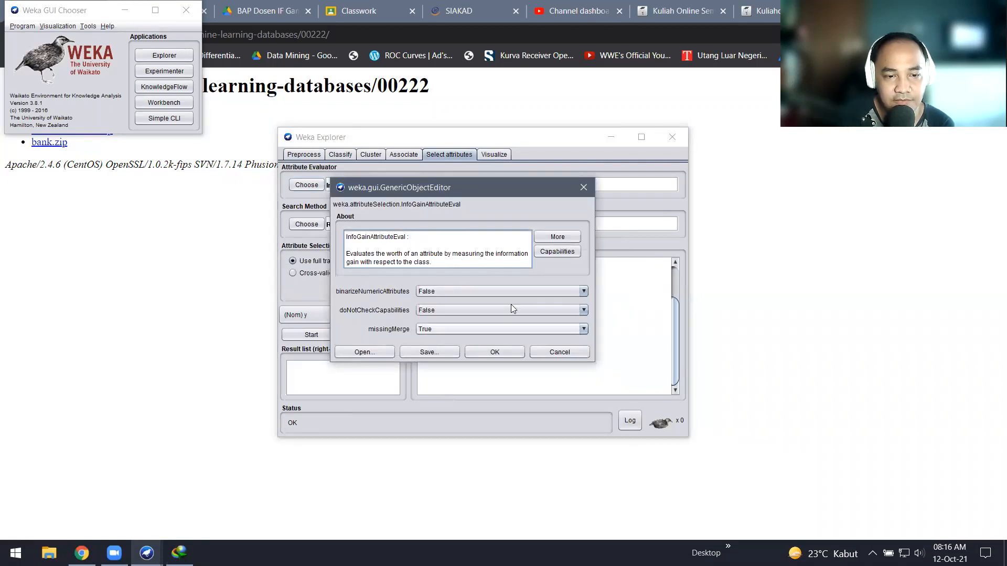
left_click(501, 356)
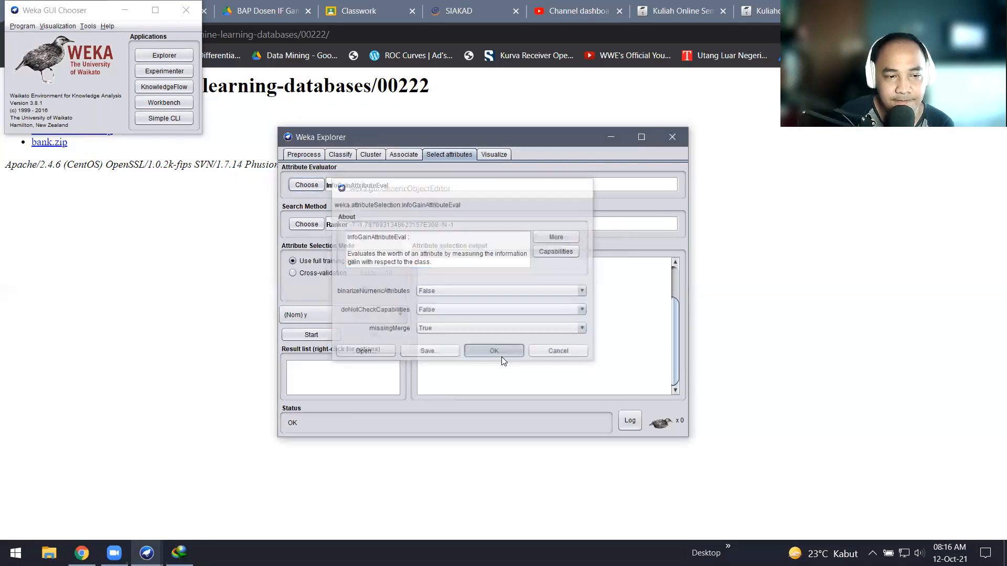
left_click(511, 226)
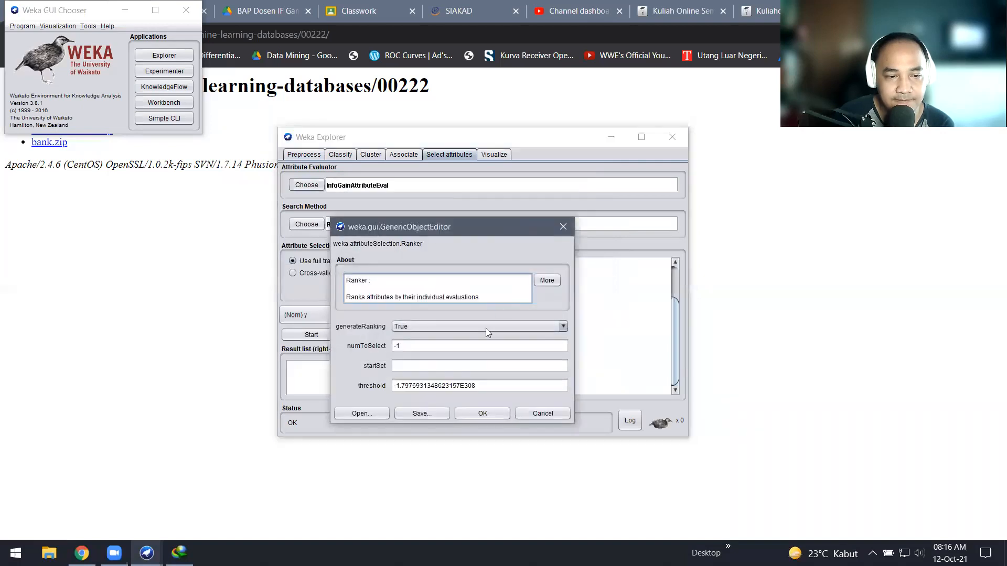
left_click(482, 413)
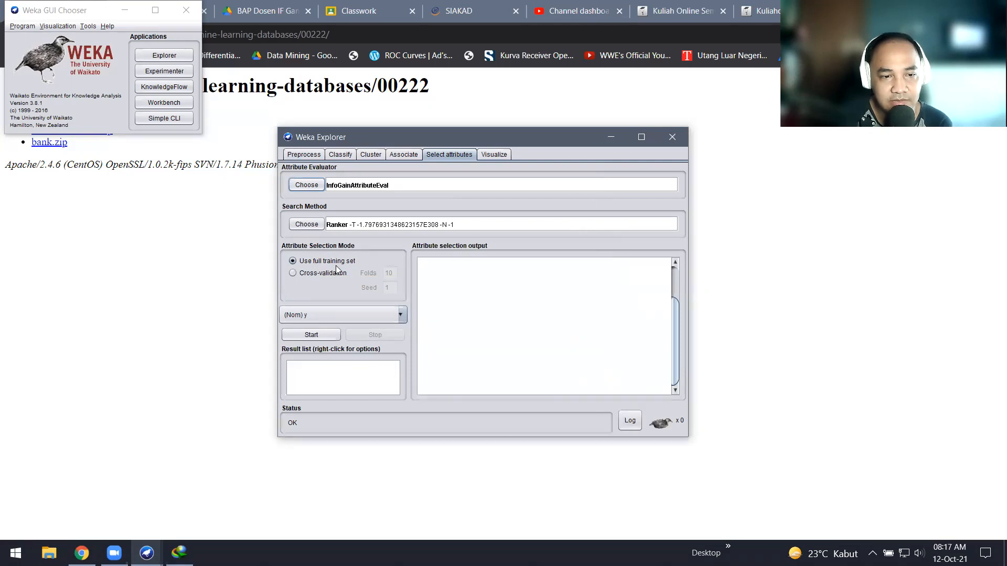
left_click(399, 315)
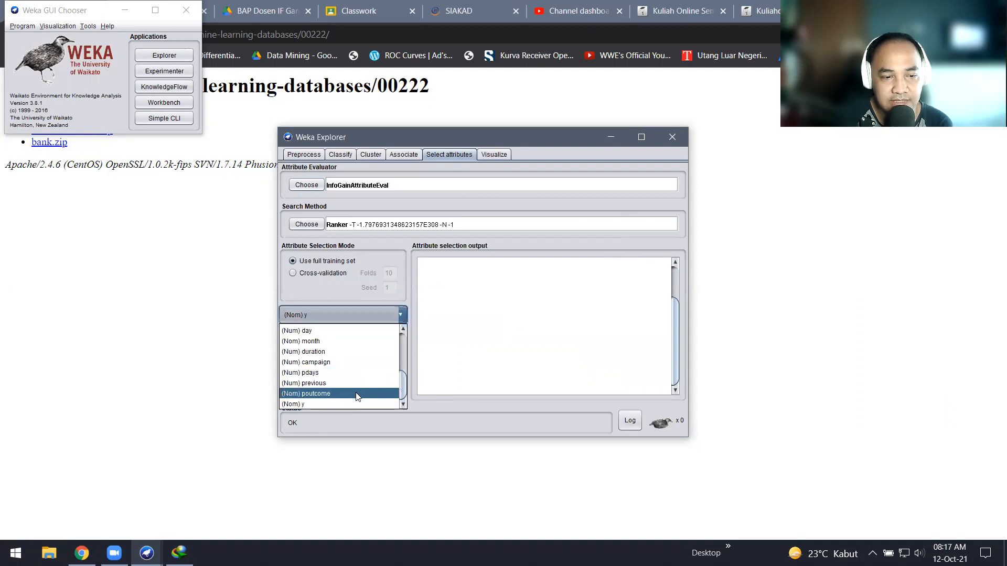
left_click(348, 403)
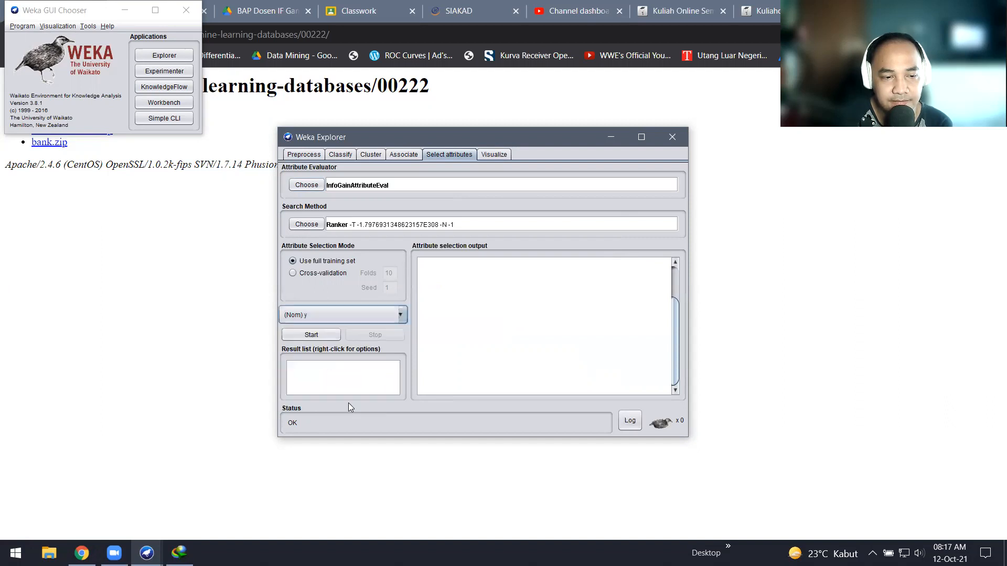
Step: Run InfoGain with Ranker and read the 16-attribute ranking, from duration down to day at 0
left_click(329, 336)
left_click_drag(676, 367, 676, 345)
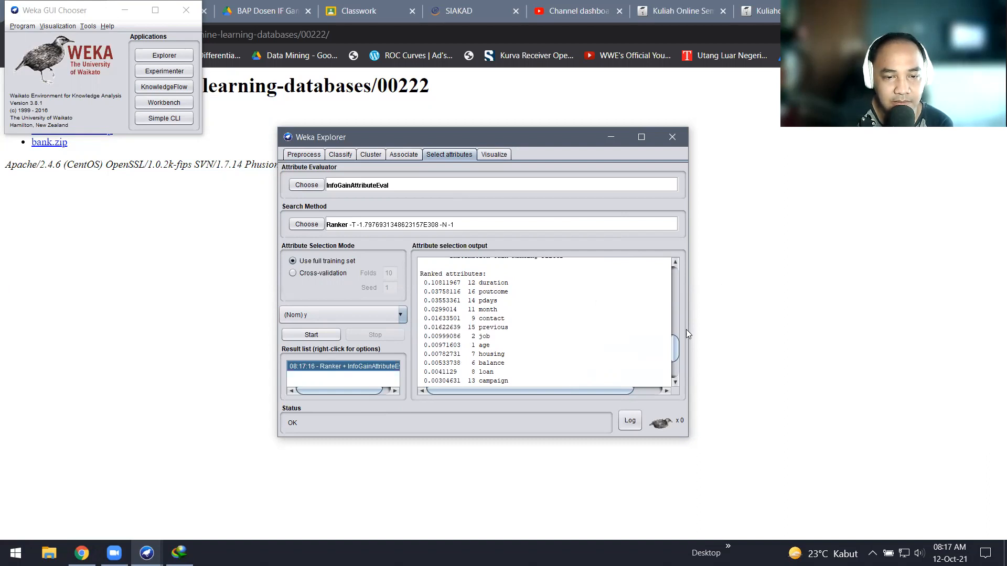
scroll(676, 345, "down", 3)
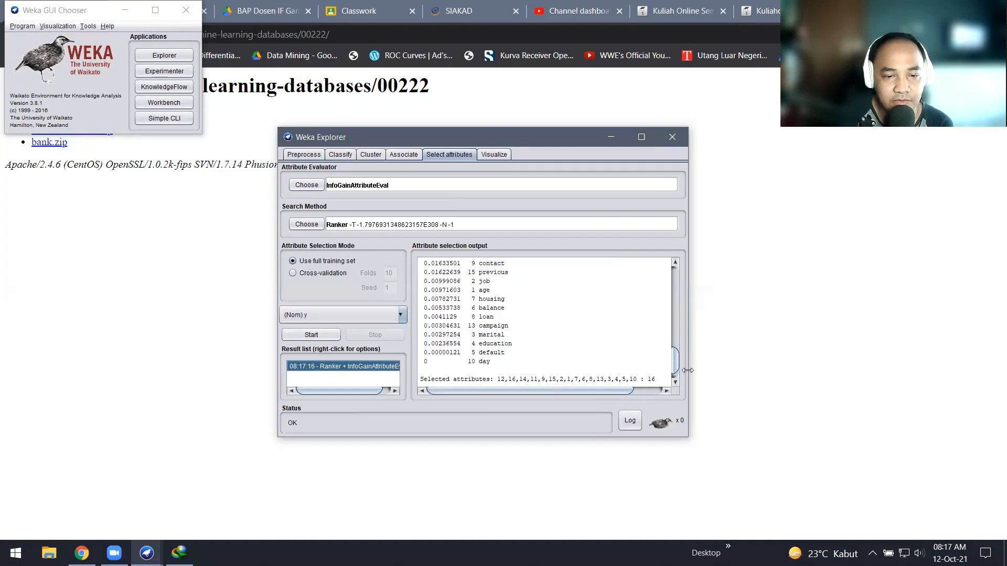
scroll(673, 364, "down", 2)
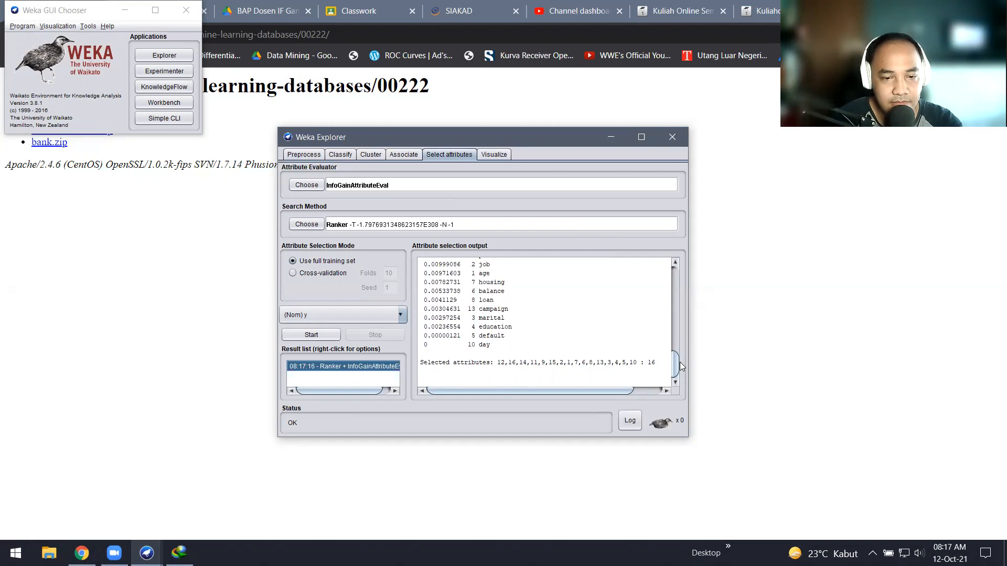
scroll(676, 368, "up", 2)
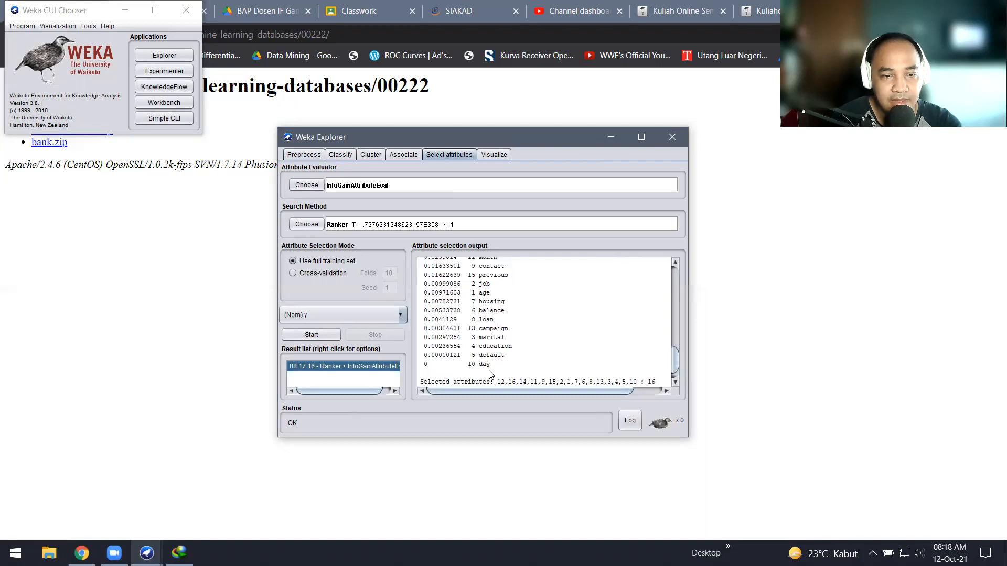
Step: Remove attribute 10, day, in Preprocess and go back to the ranking output
left_click(309, 156)
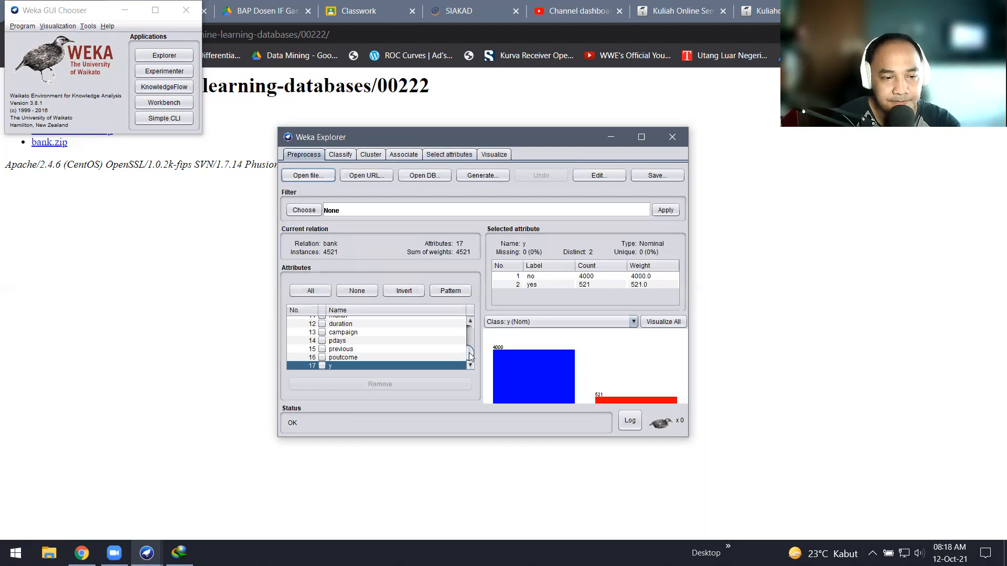
scroll(393, 345, "up", 2)
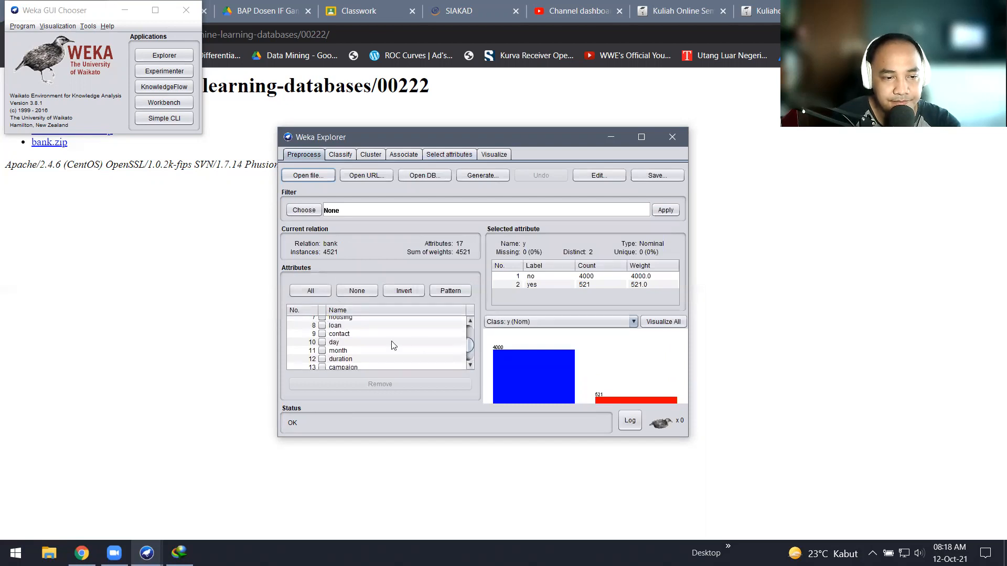
left_click(323, 343)
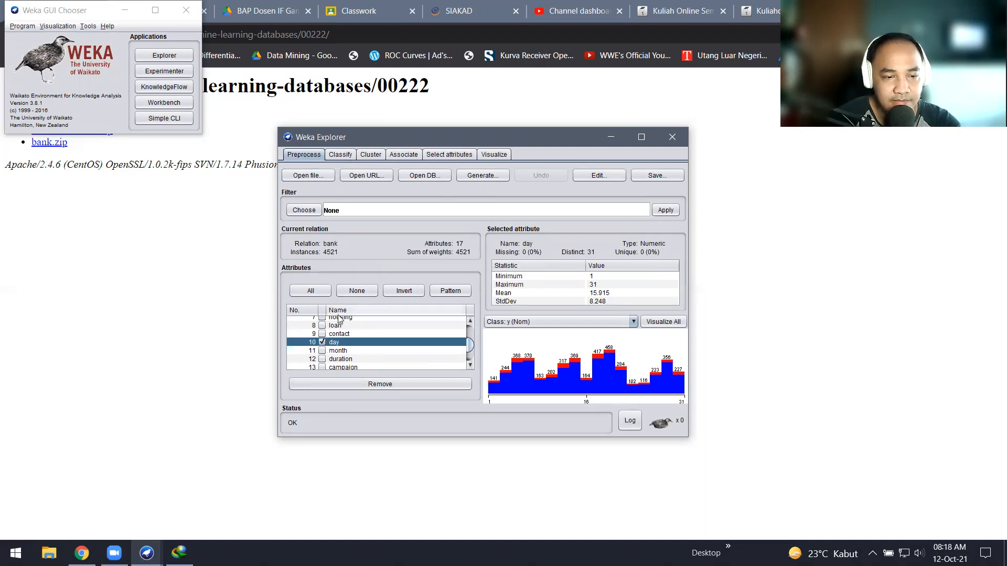
left_click(378, 385)
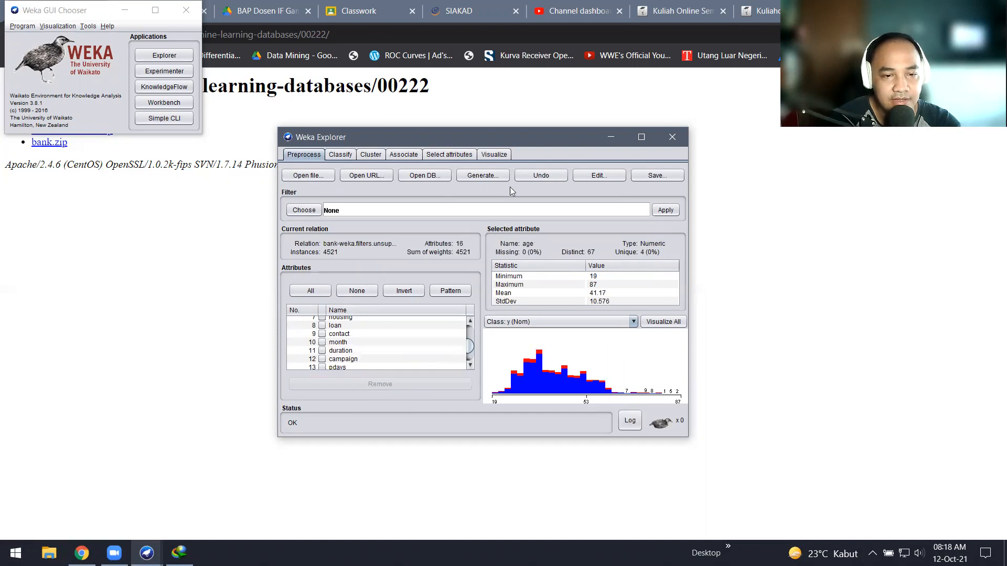
left_click(449, 154)
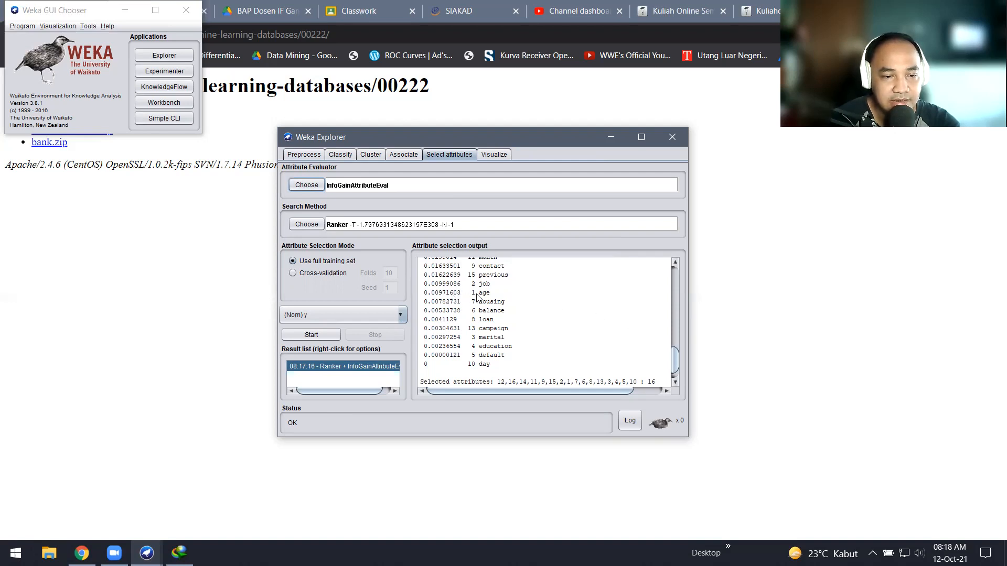
Step: Compare the Preprocess attribute list against the InfoGain ranking to find the lowest-ranked attributes
left_click_drag(677, 361, 675, 359)
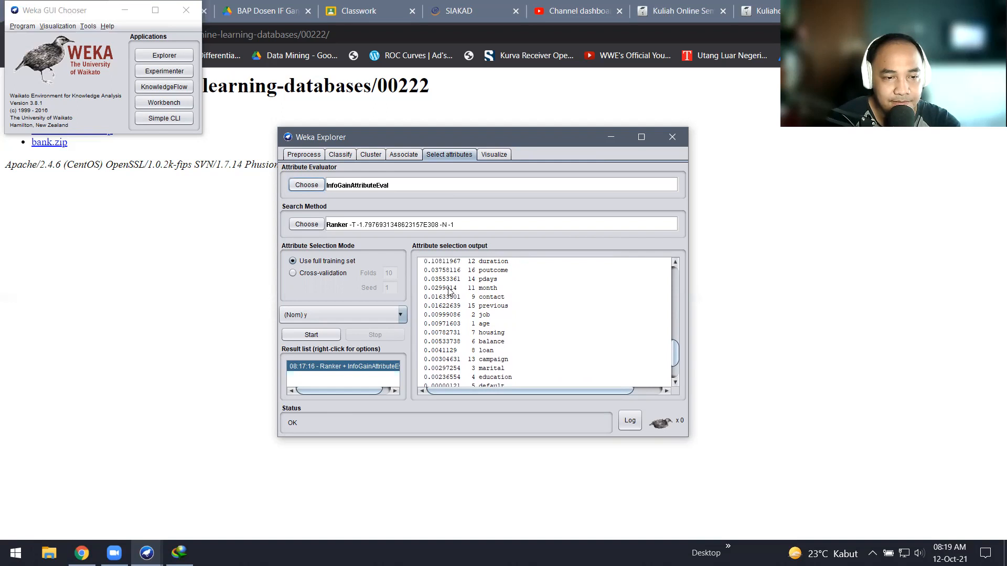
left_click(310, 156)
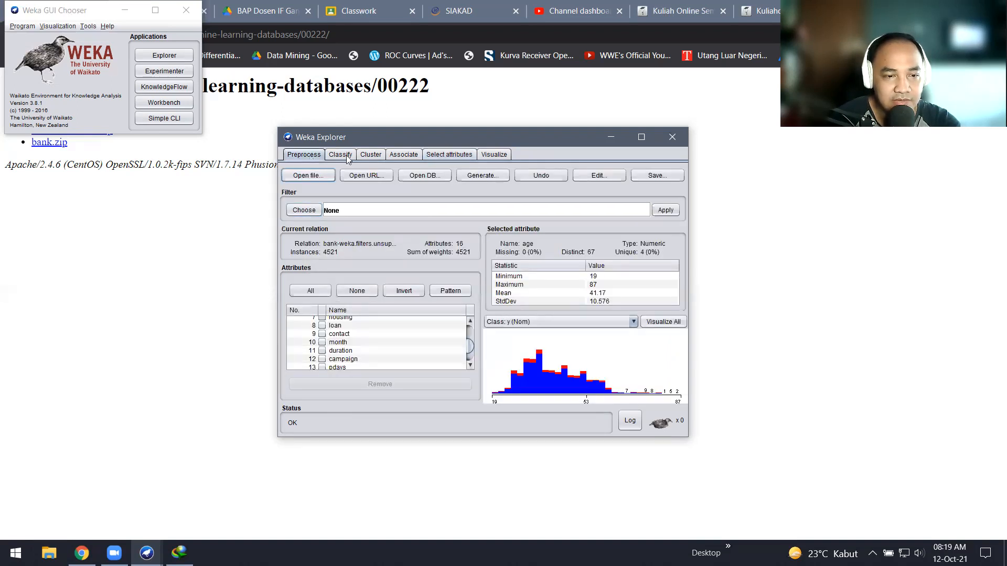
left_click(451, 155)
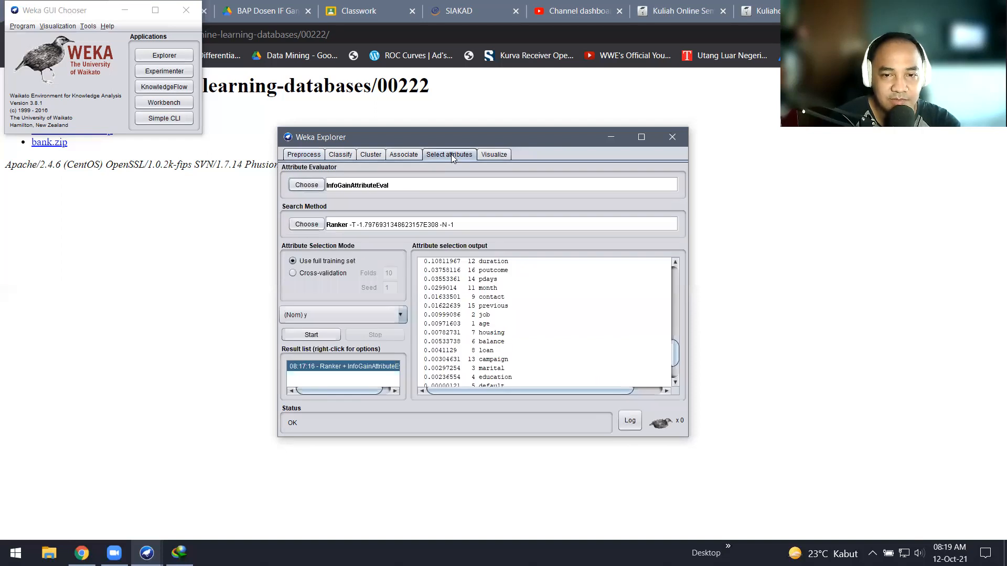
left_click(310, 156)
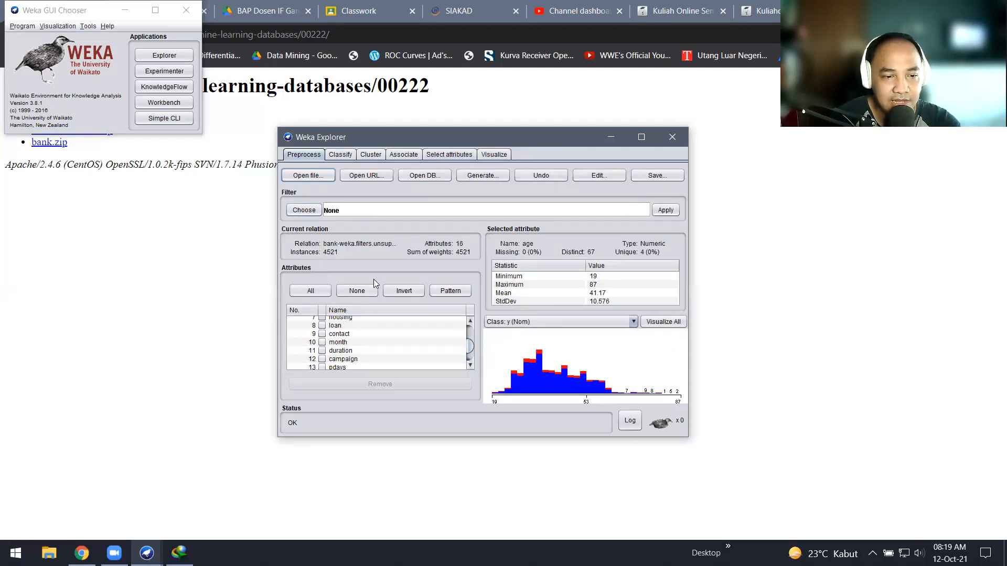
left_click(460, 158)
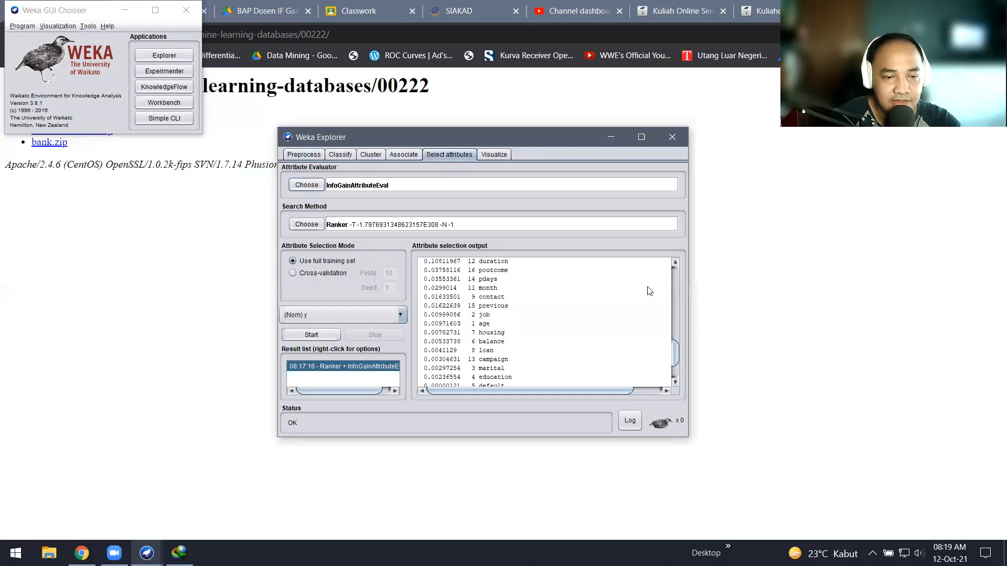
left_click_drag(676, 341, 676, 357)
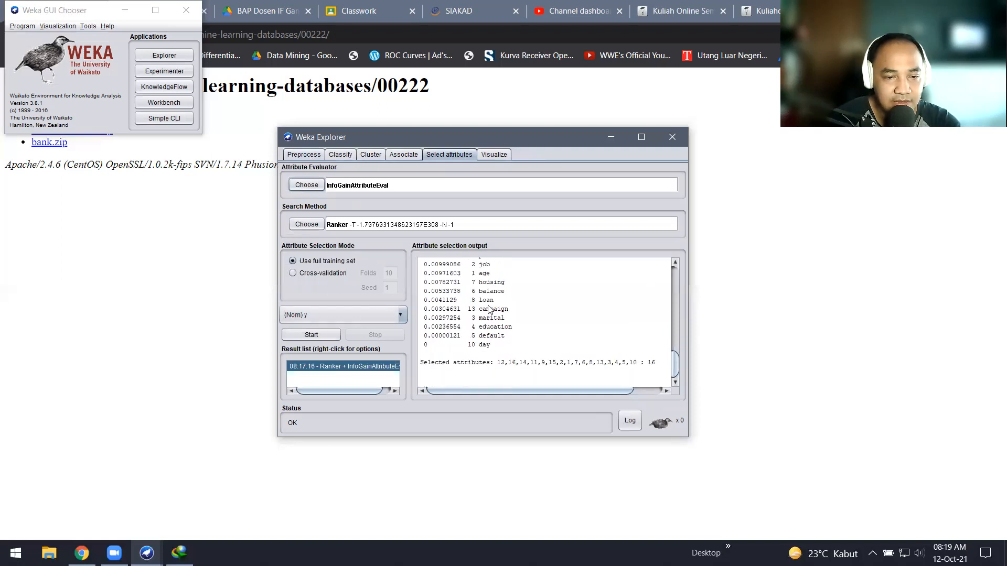
Step: Remove the marital, default and campaign attributes from the bank data
left_click(300, 152)
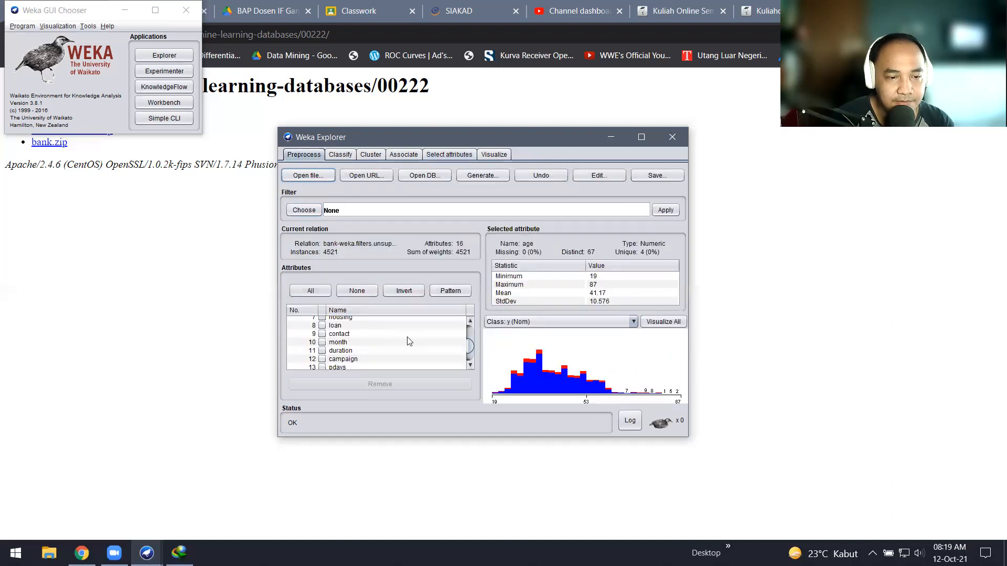
scroll(470, 365, "down", 1)
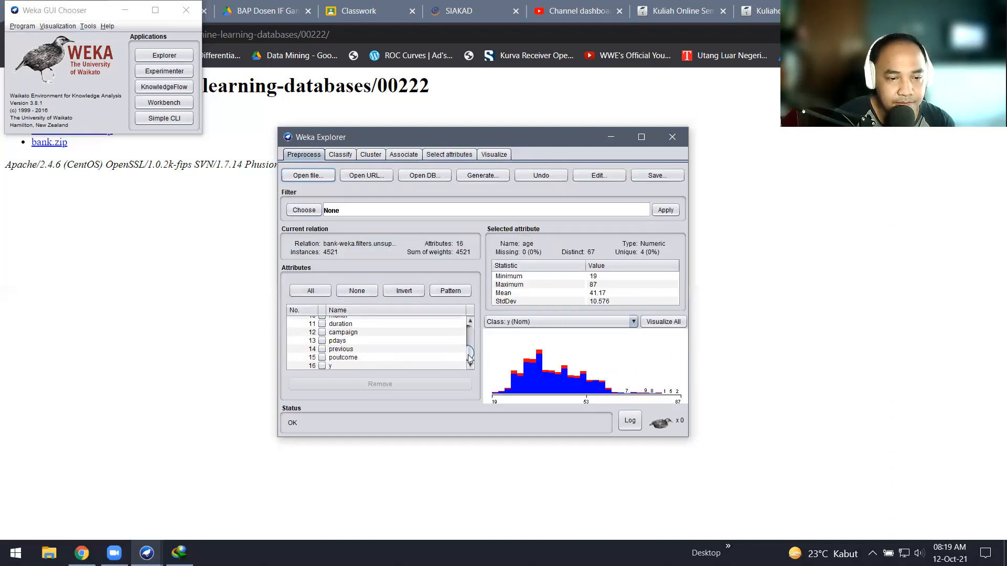
left_click_drag(468, 354, 469, 334)
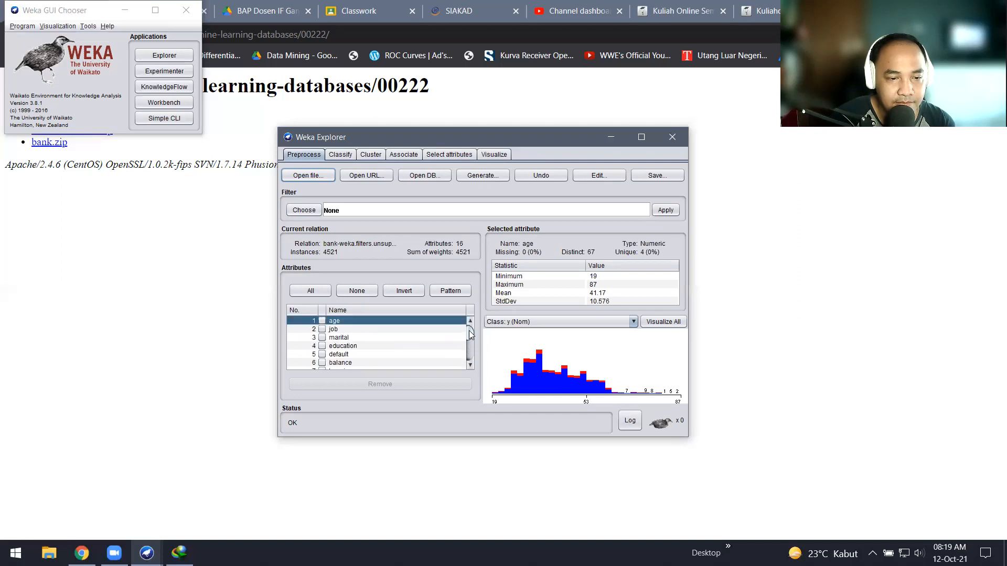
left_click(322, 337)
left_click(322, 354)
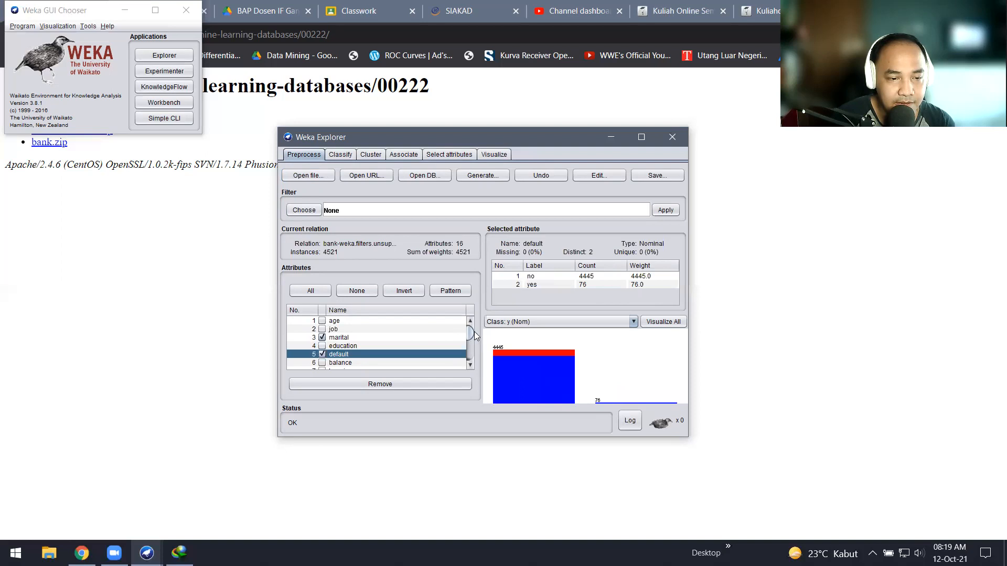
left_click_drag(470, 338, 470, 354)
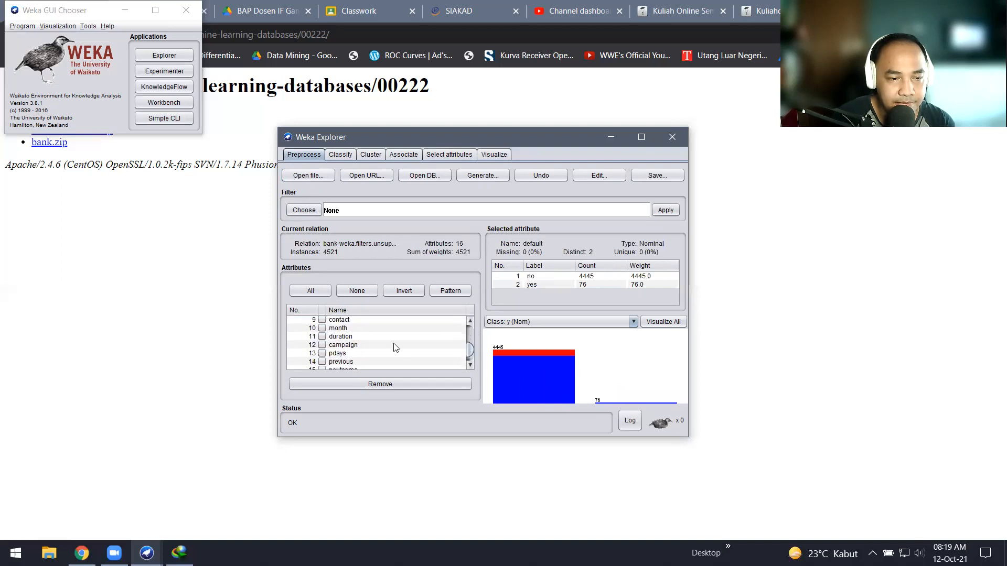
left_click(340, 346)
left_click(352, 381)
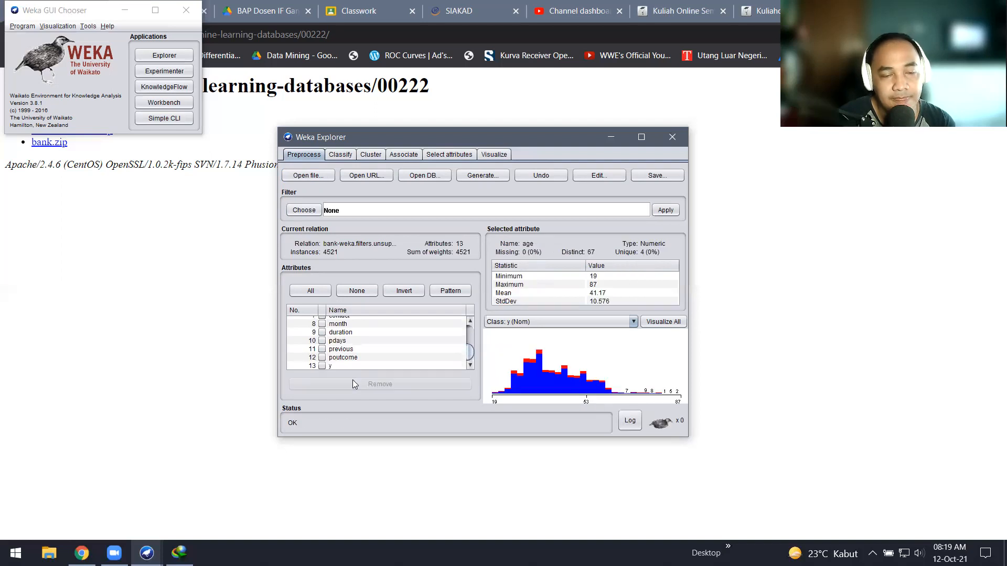
Step: After rechecking the ranking, remove the education attribute as well
left_click(442, 155)
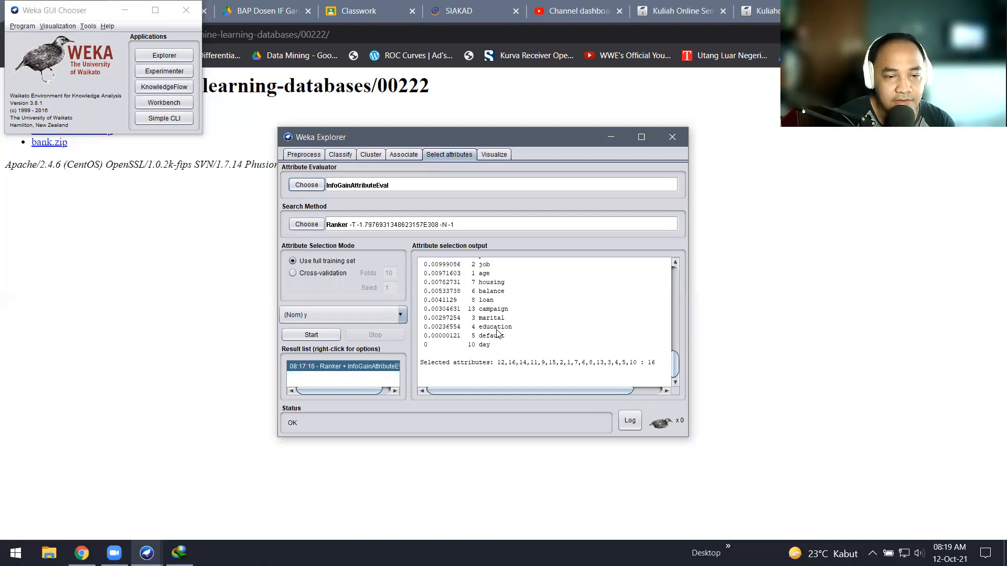
left_click(313, 153)
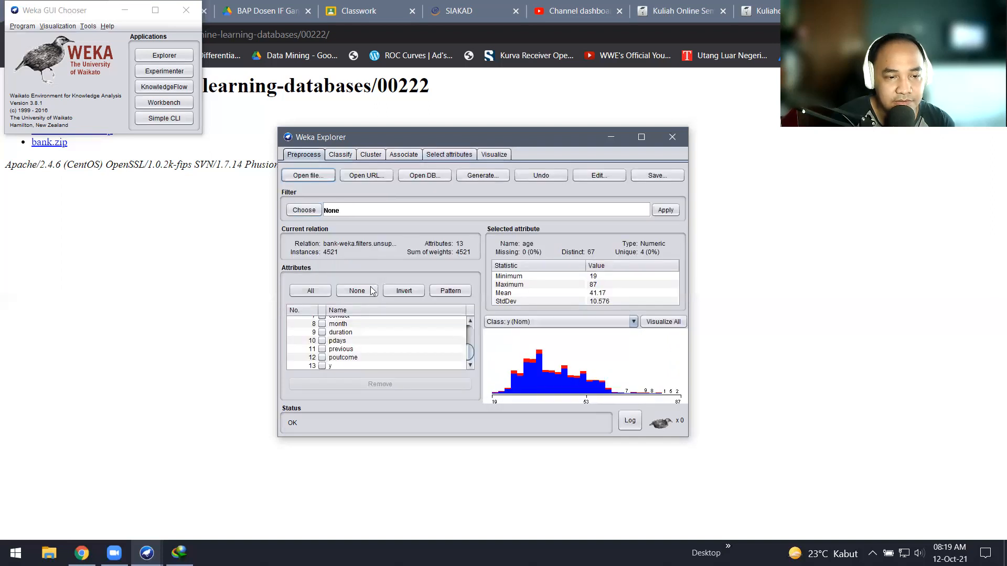
left_click_drag(470, 354, 471, 338)
left_click(322, 339)
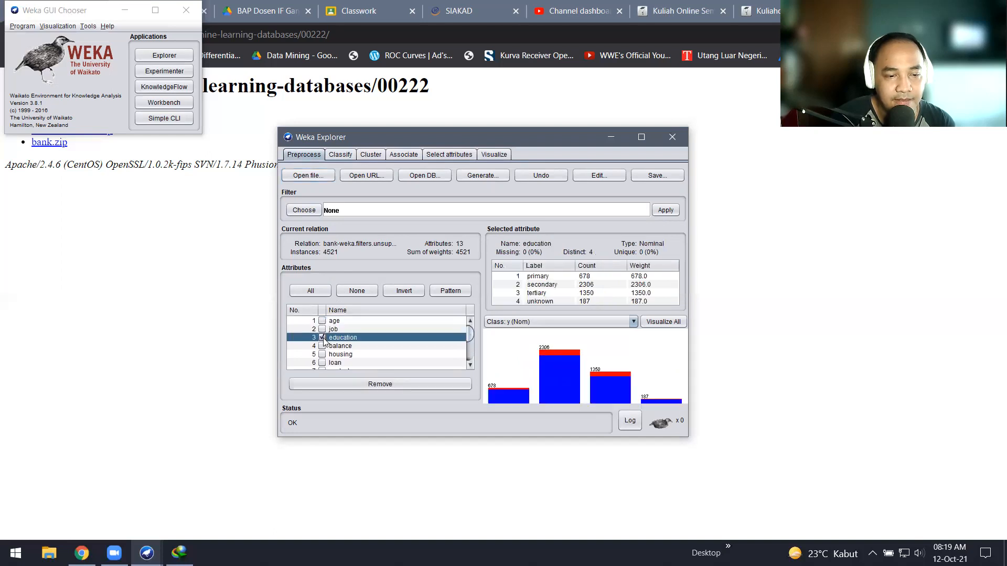
left_click(364, 383)
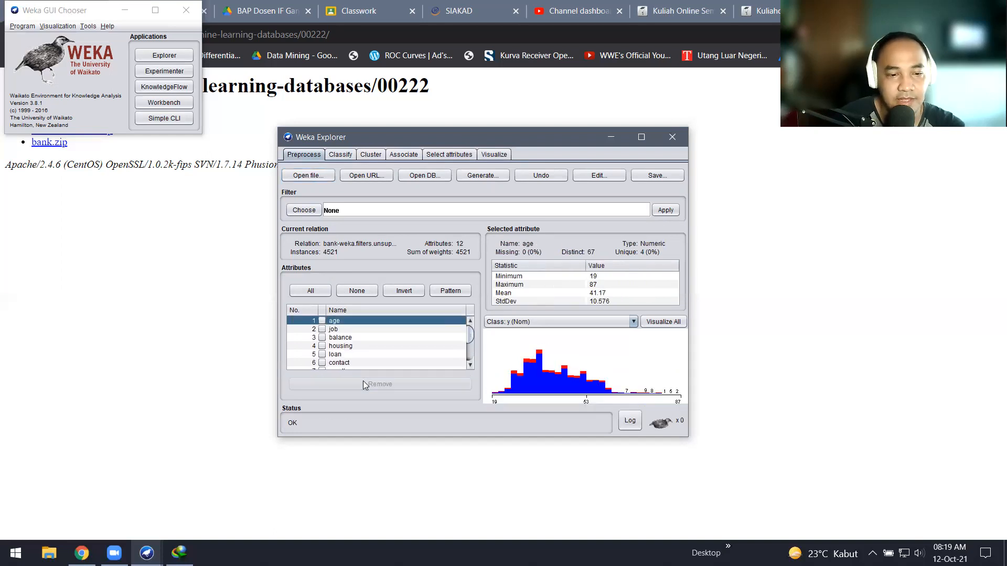
Step: Check the 12 remaining attributes against the InfoGain ranking
mouse_move(471, 338)
left_mouse_down()
mouse_move(469, 353)
mouse_move(470, 329)
left_mouse_up()
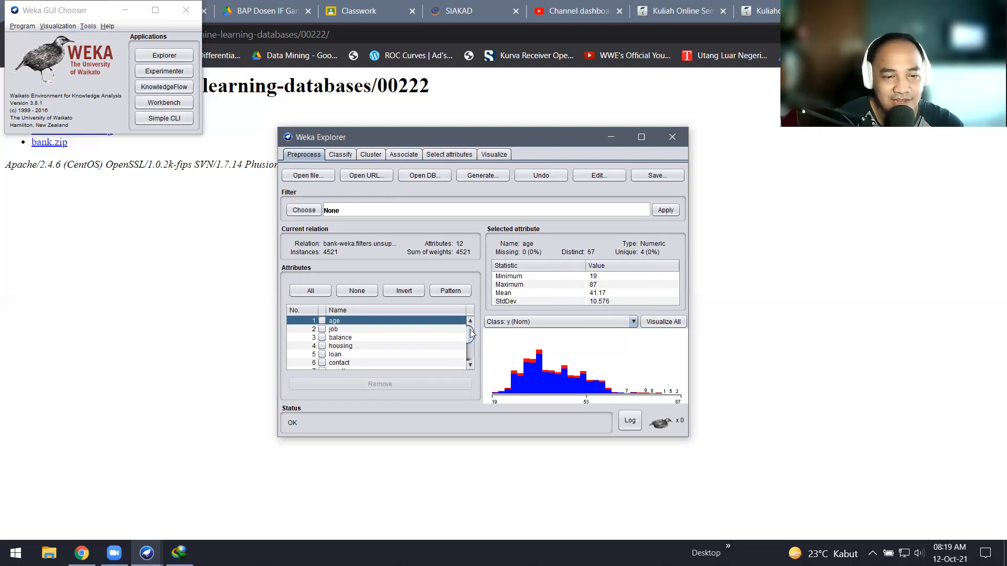
scroll(471, 328, "down", 2)
scroll(471, 320, "up", 2)
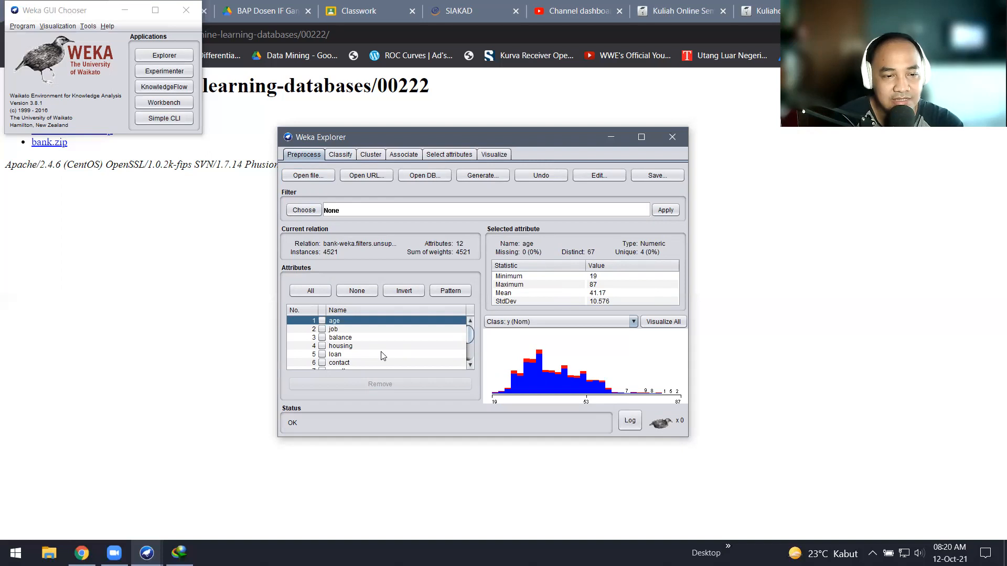
left_click(448, 155)
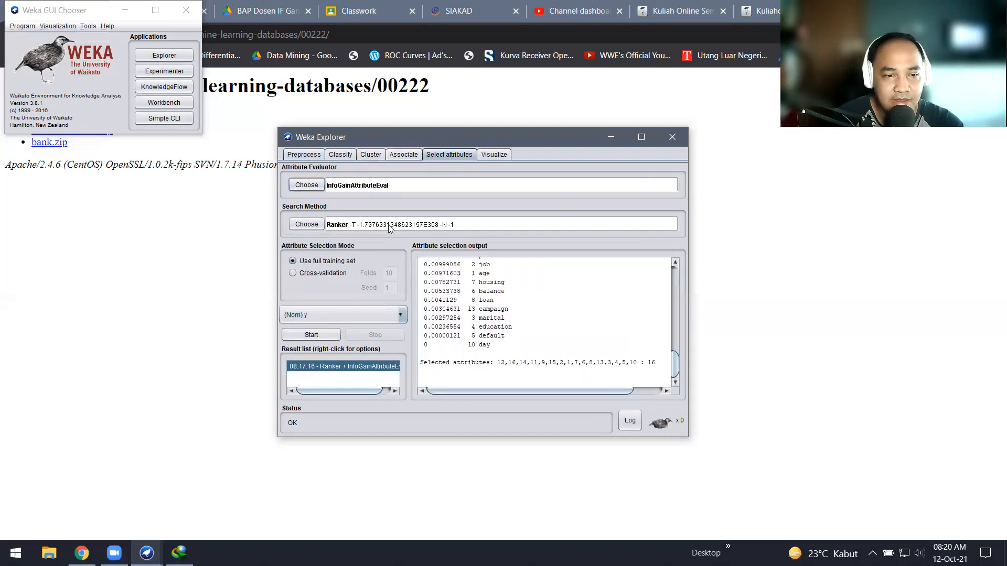
left_click(303, 154)
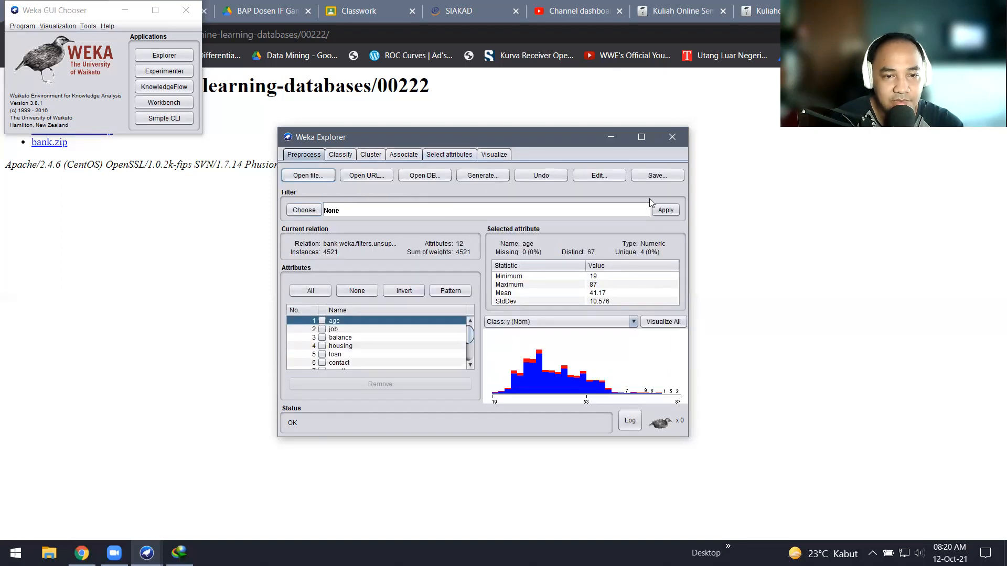
Step: Save the reduced dataset as ARFF file Bank.Data.AttrSel on Kerjaan (D:)
left_click(661, 176)
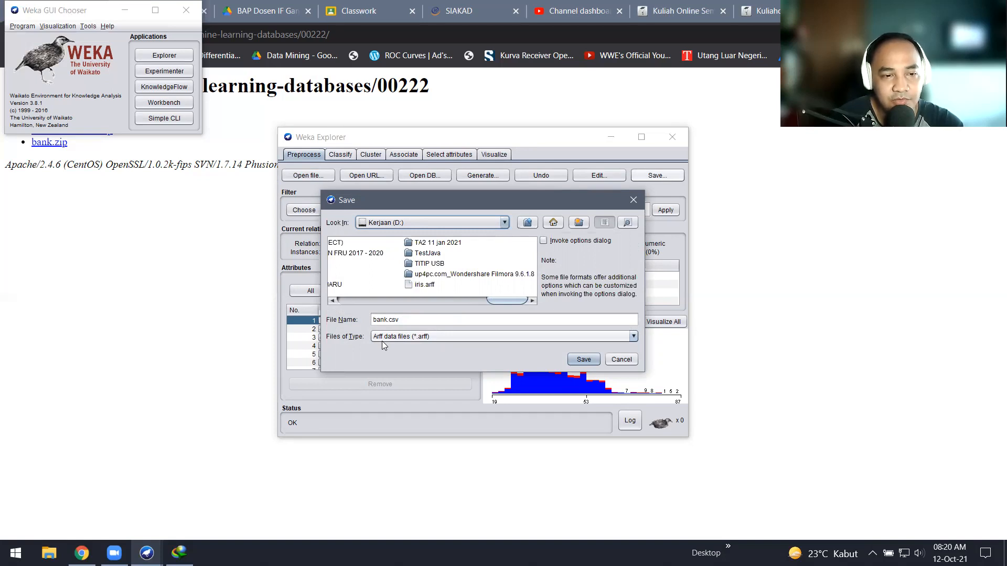
left_click(412, 319)
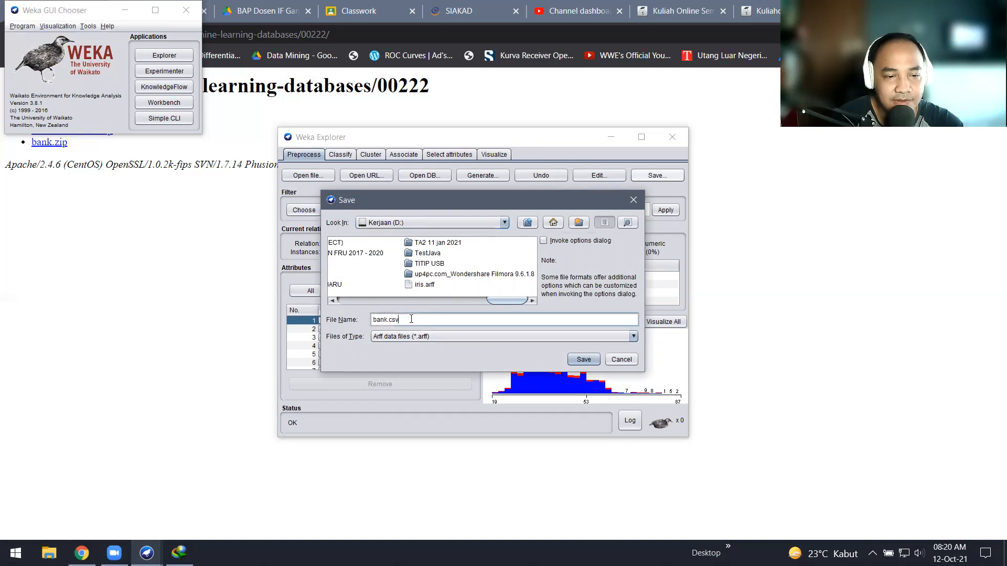
key("BackSpace")
key("BackSpace")
key("BackSpace")
key("BackSpace")
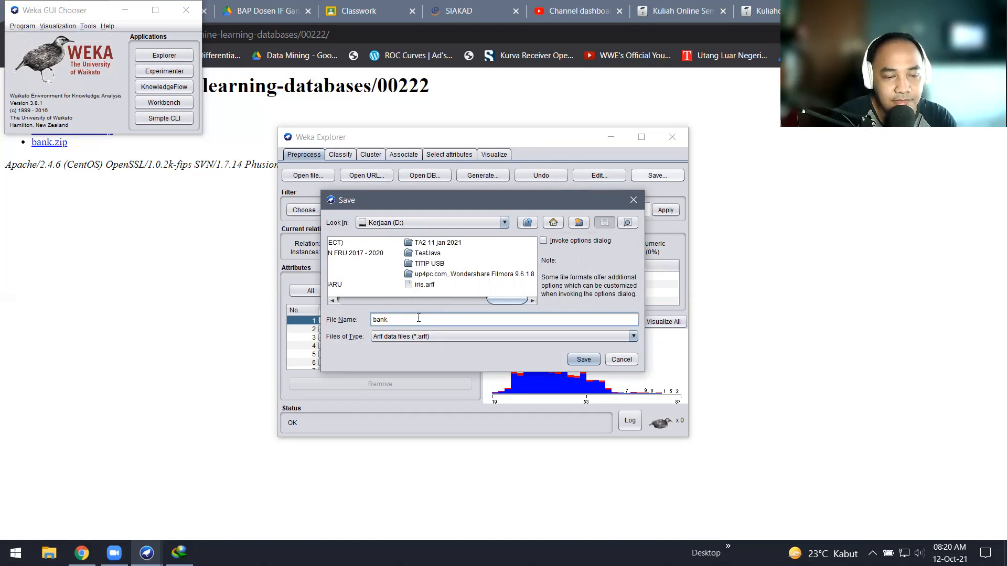
key("BackSpace")
key("BackSpace")
key("BackSpace")
key("BackSpace")
key("BackSpace")
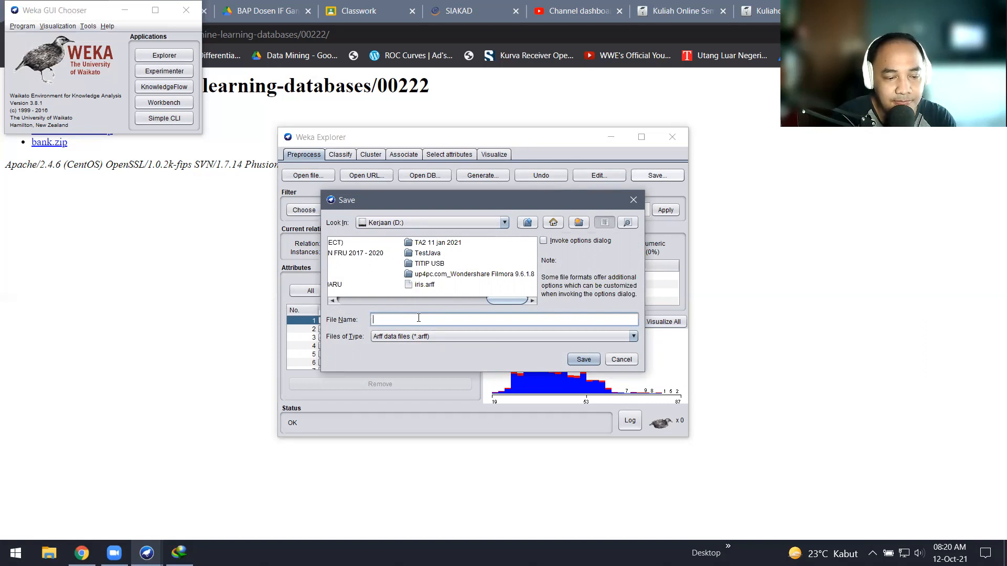
type("Bank")
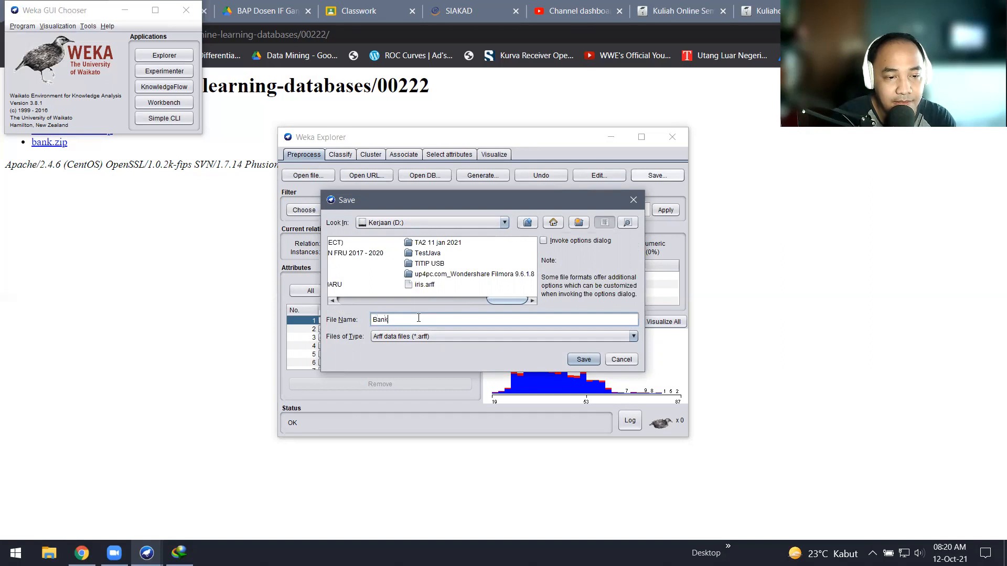
type(".Data")
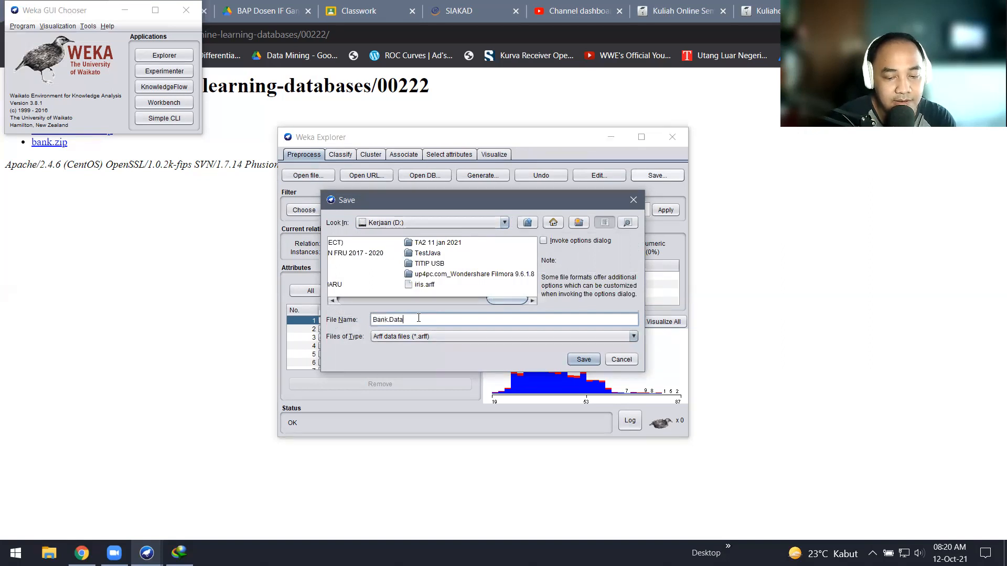
type(".AttrSel")
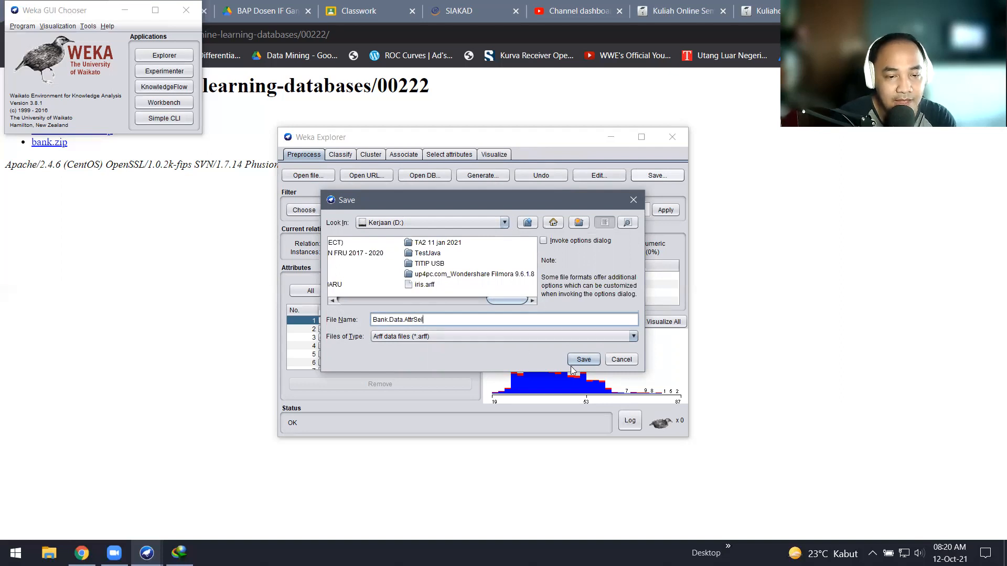
left_click(593, 364)
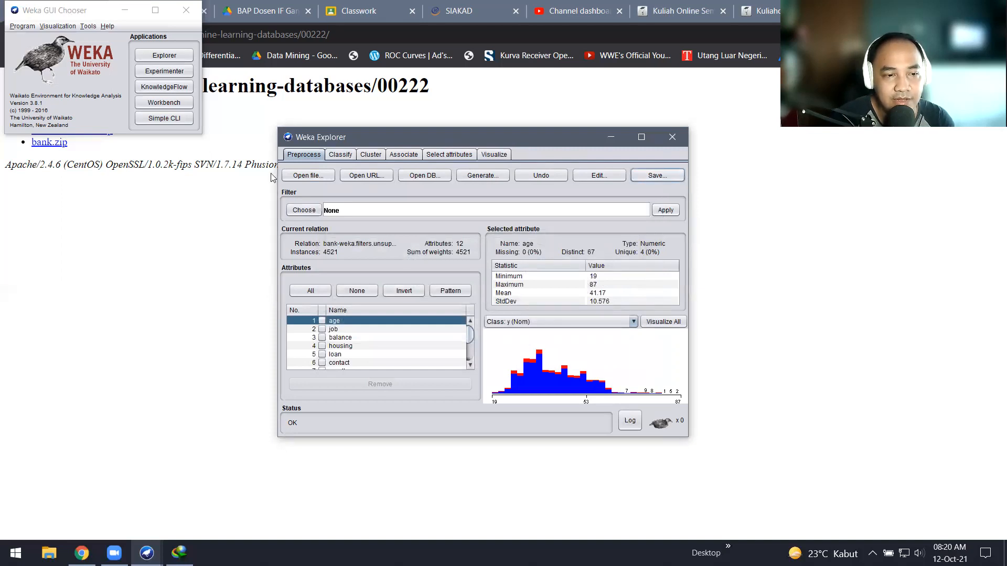
Step: Load Bank.Data.AttrSel.arff and confirm its 12 attributes and 4521 instances
left_click(307, 176)
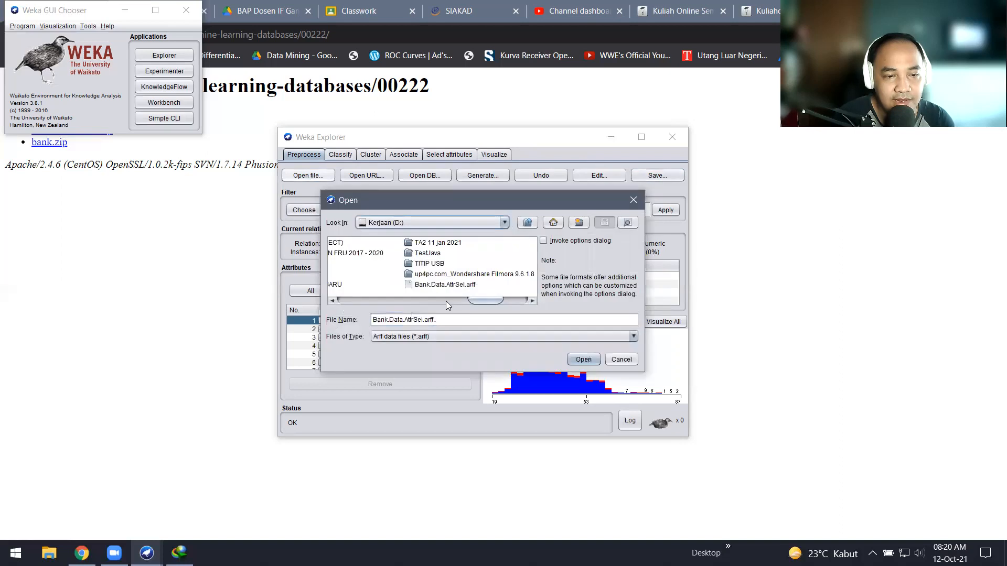
left_click(583, 360)
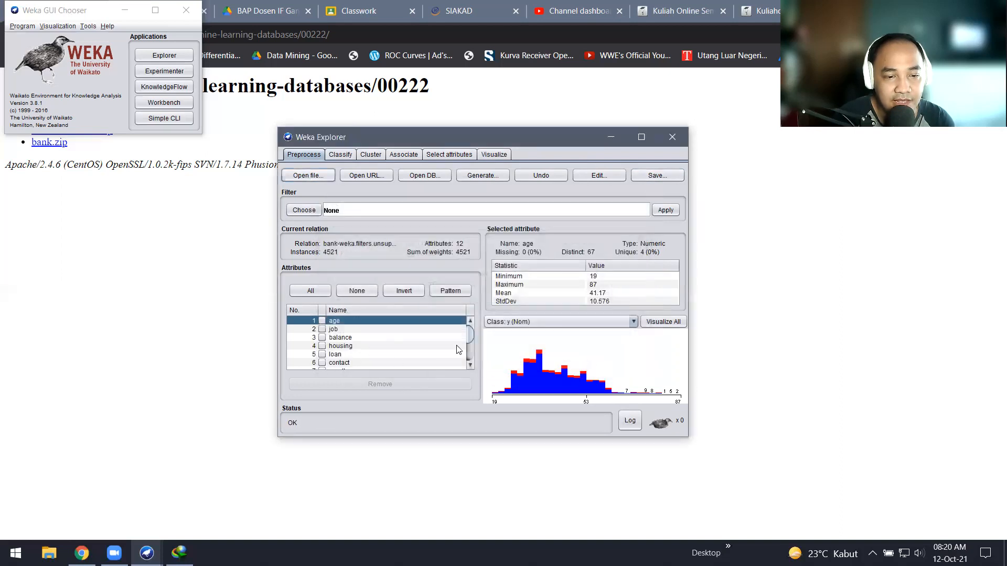
left_click_drag(470, 341, 459, 376)
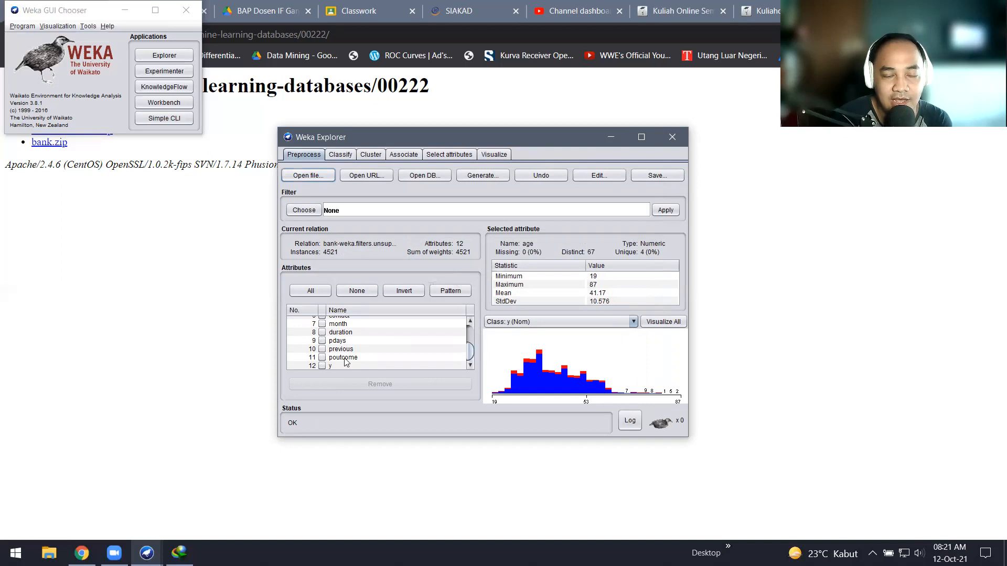
Step: Return to Select attributes, leaving InfoGainAttributeEval with Ranker unchanged
left_click(445, 155)
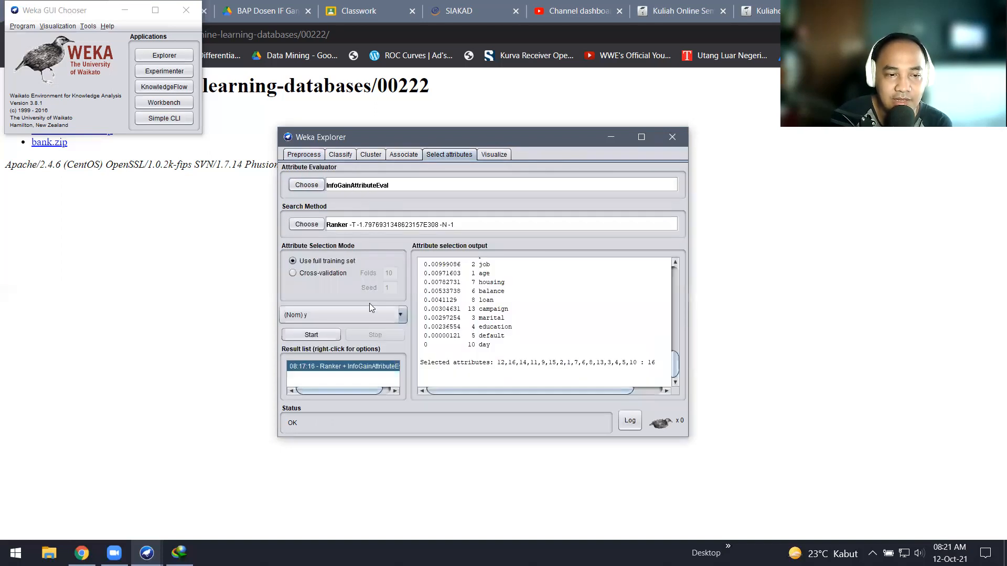
left_click(308, 156)
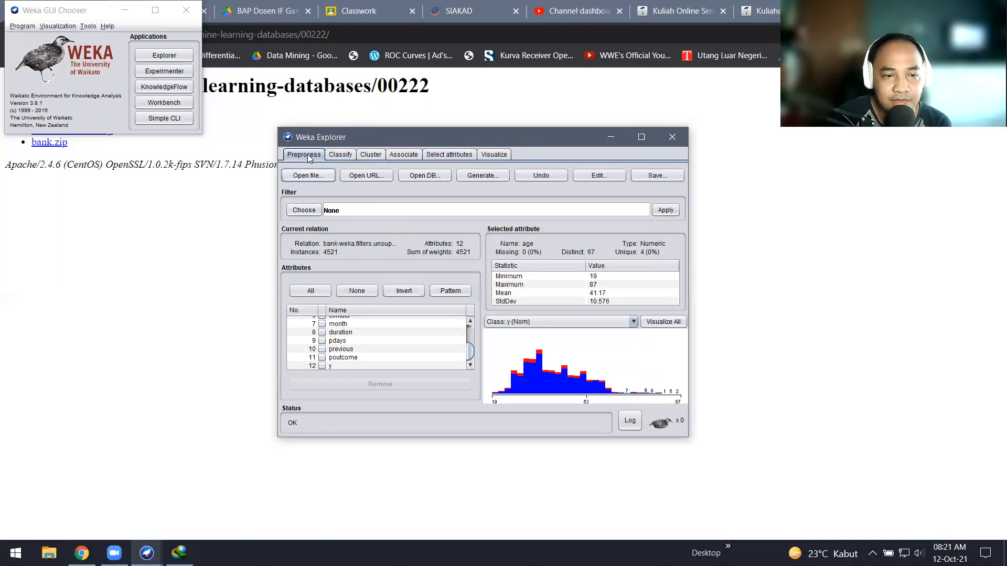
left_click(438, 155)
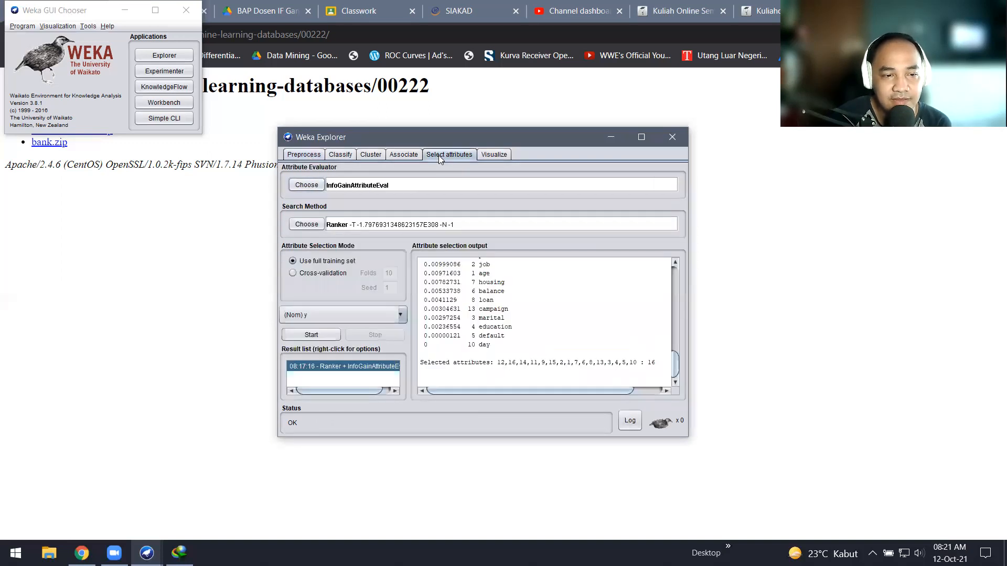
left_click(307, 185)
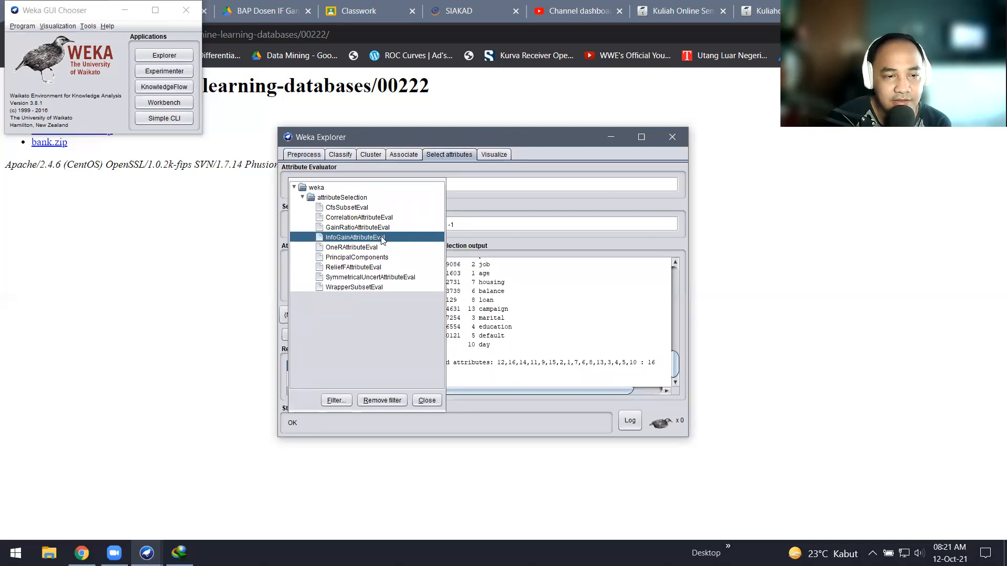
left_click(515, 187)
left_click(514, 187)
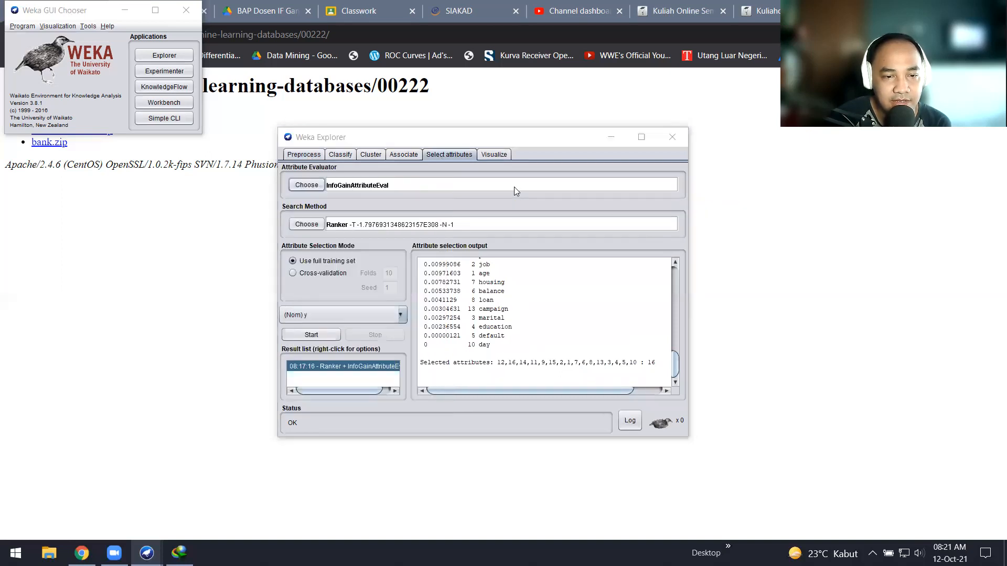
left_click(556, 251)
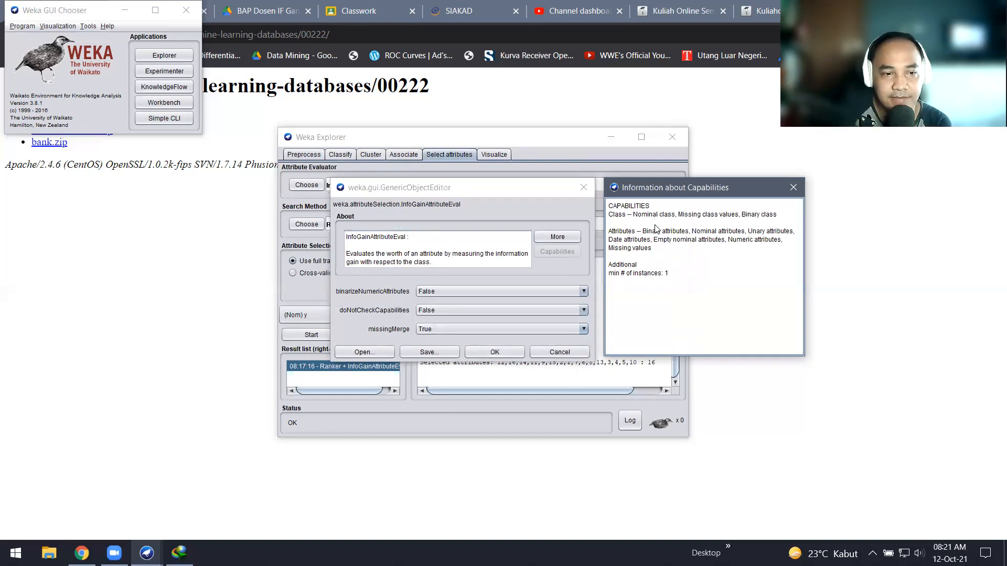
left_click(792, 187)
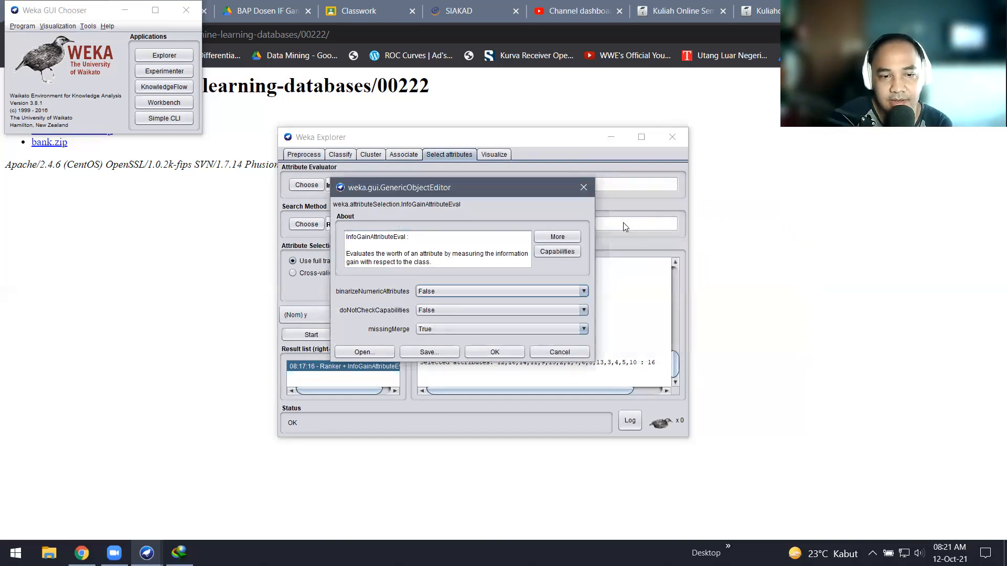
left_click(560, 237)
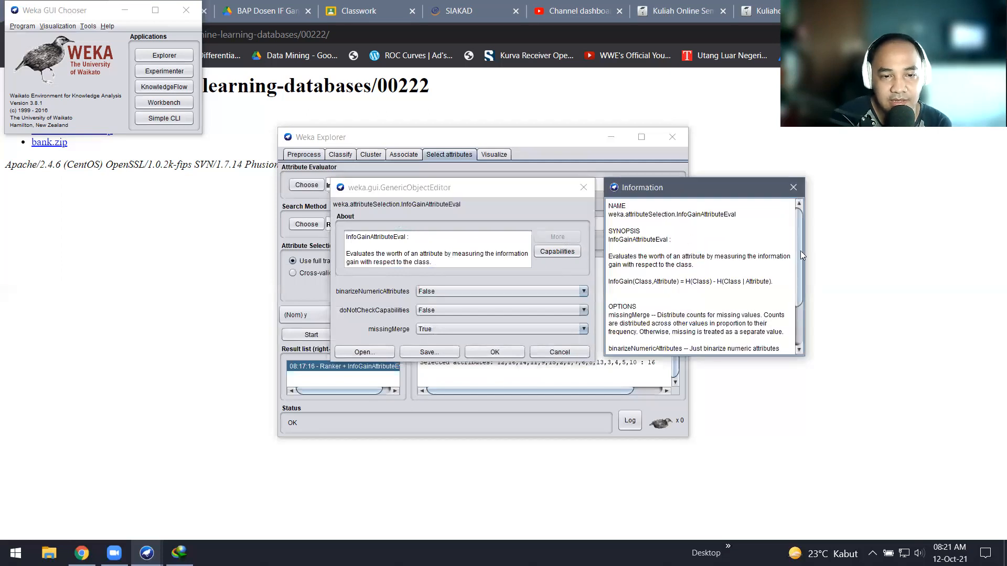
left_click_drag(800, 254, 800, 293)
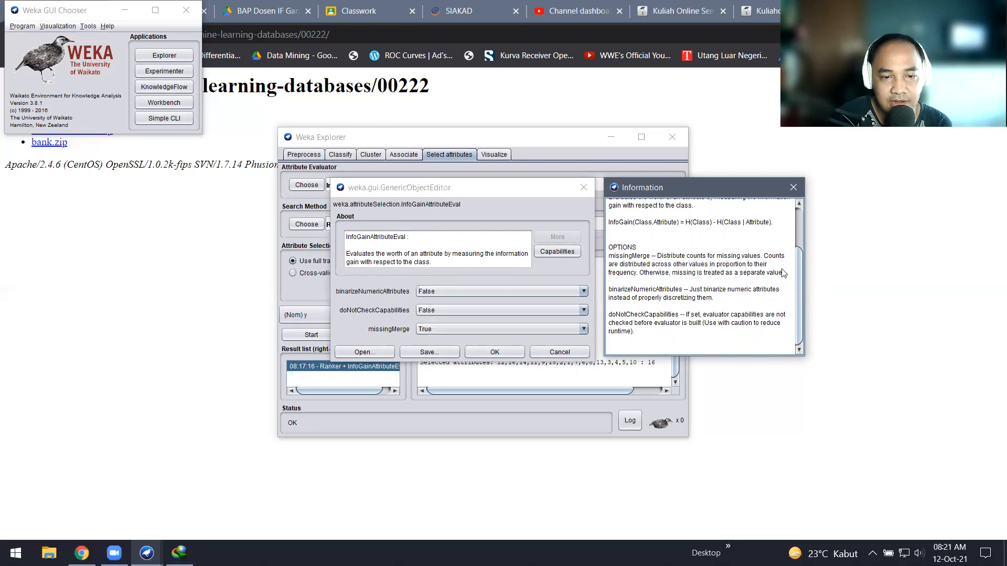
left_click_drag(800, 277, 801, 235)
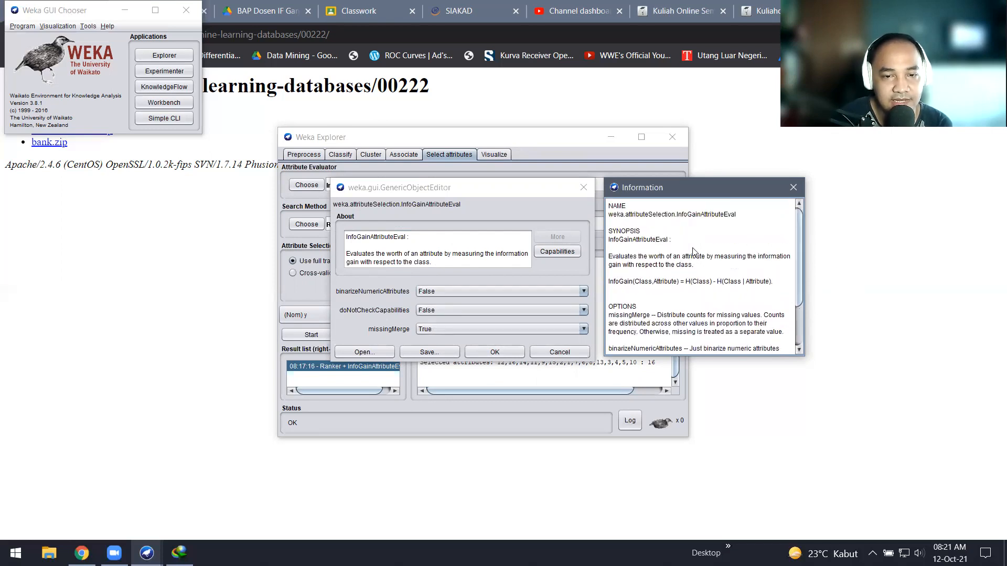
left_click(793, 187)
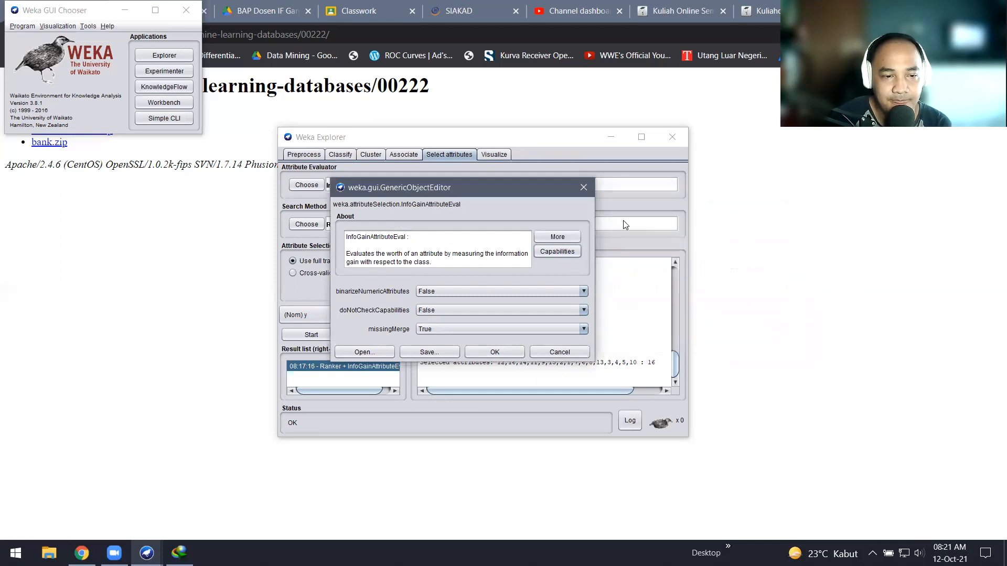
left_click(561, 239)
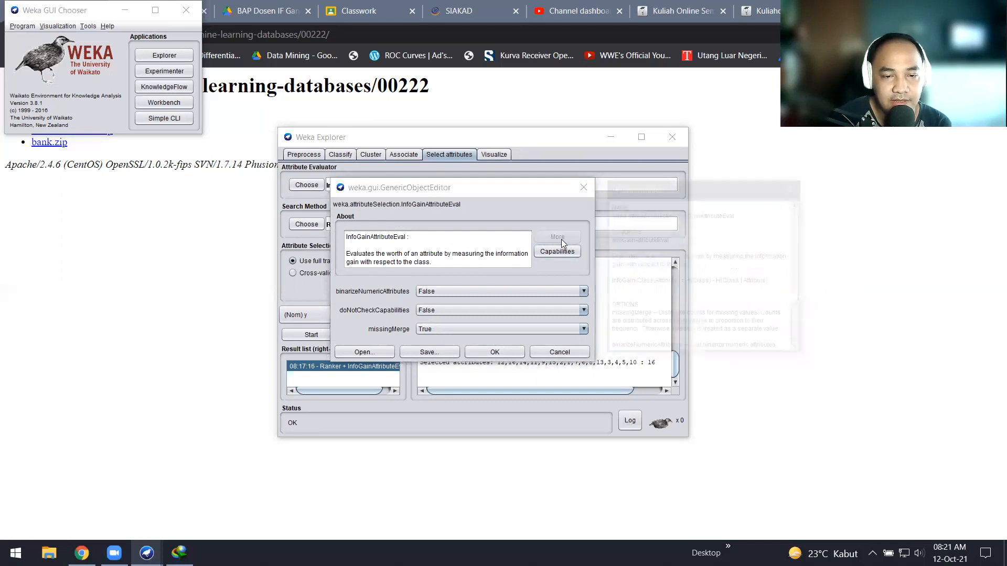
left_click(793, 187)
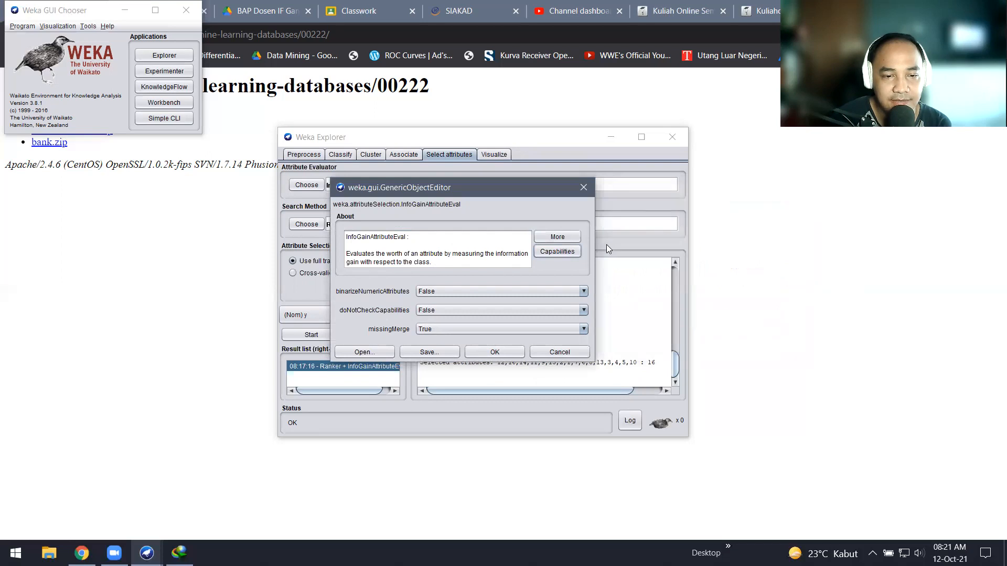
Step: Replace InfoGain with PrincipalComponents (-R 0.95 -A 5) as the evaluator, keeping Ranker as search
left_click(585, 184)
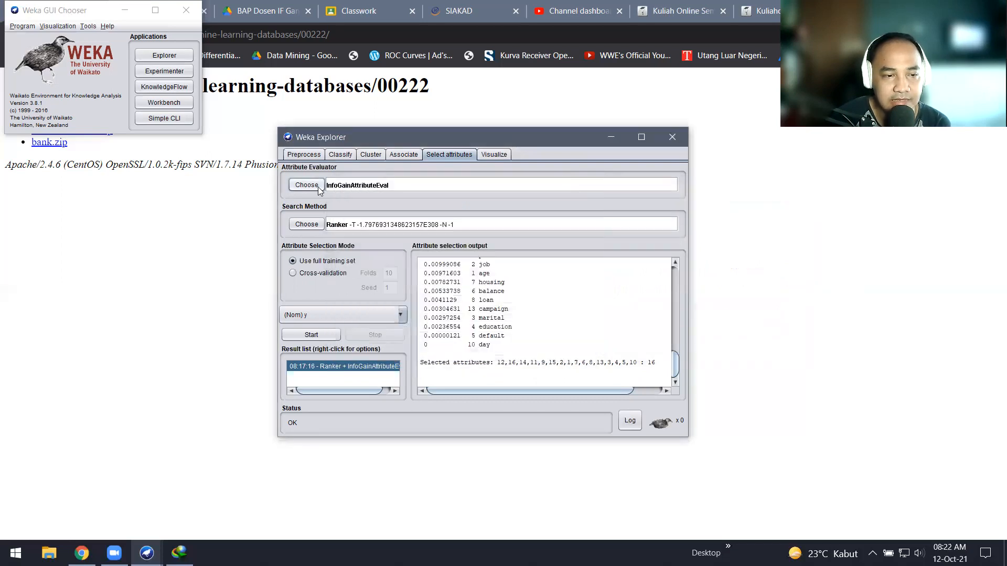
left_click(317, 188)
left_click(335, 255)
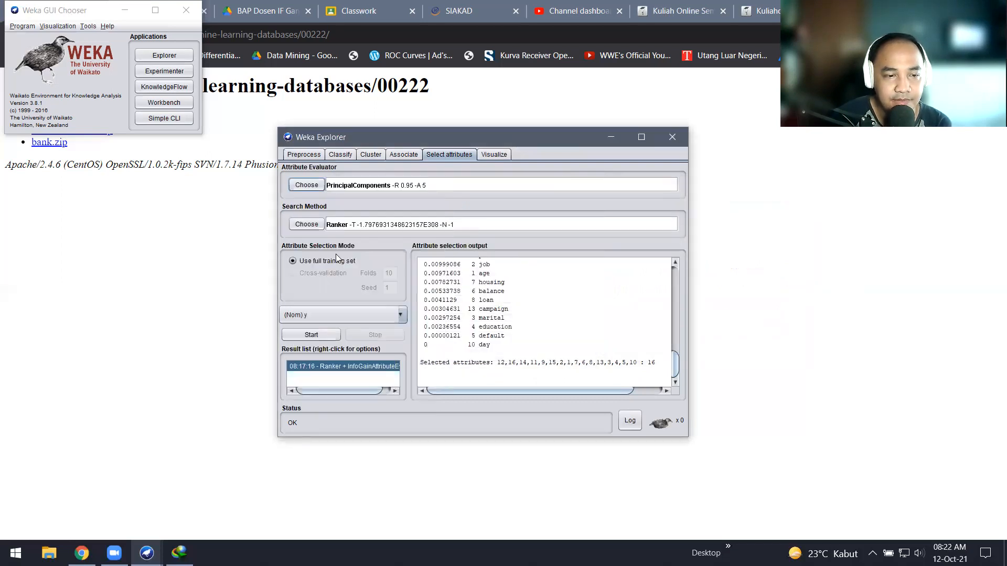
left_click(308, 186)
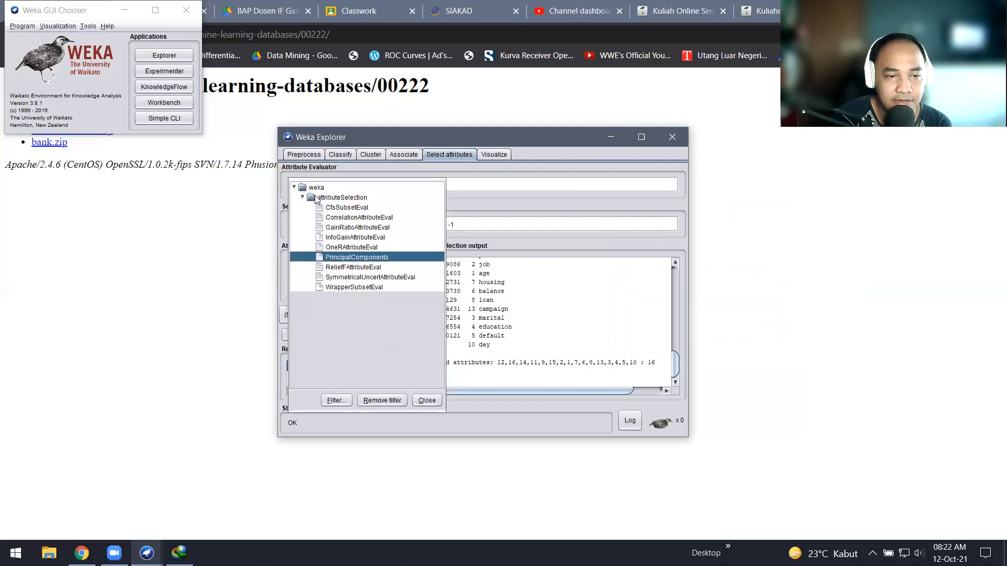
left_click(302, 198)
left_click(302, 198)
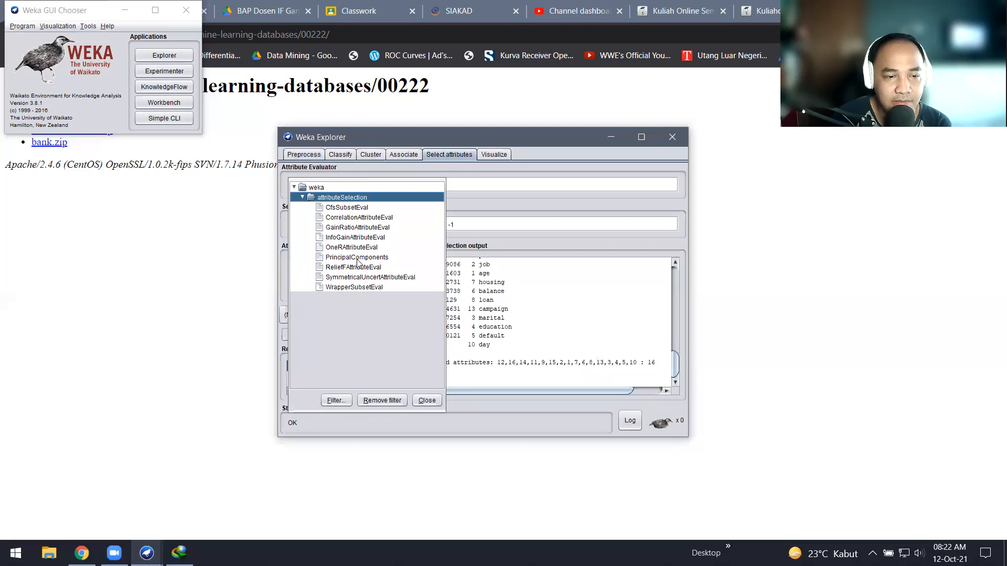
mouse_move(357, 259)
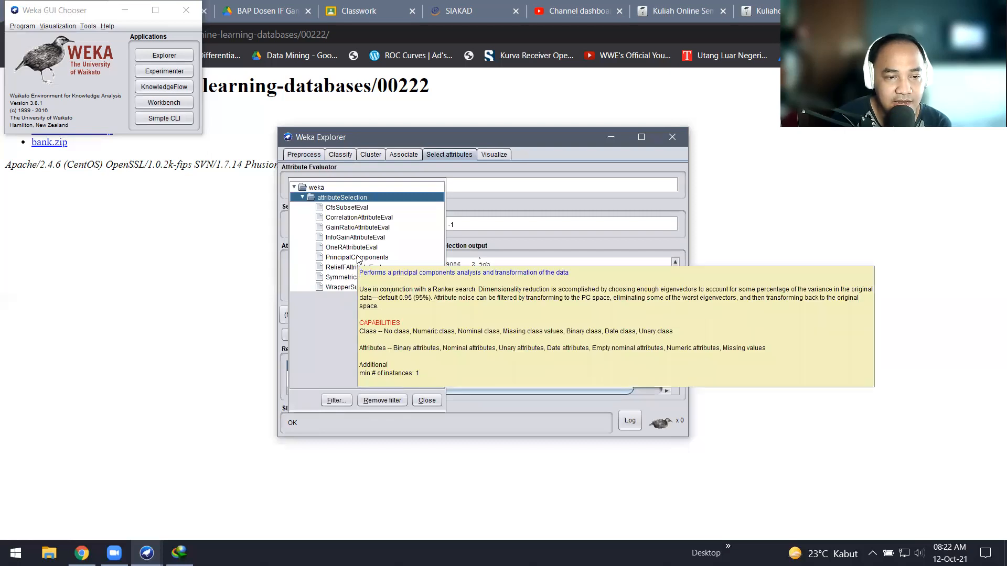
mouse_move(352, 232)
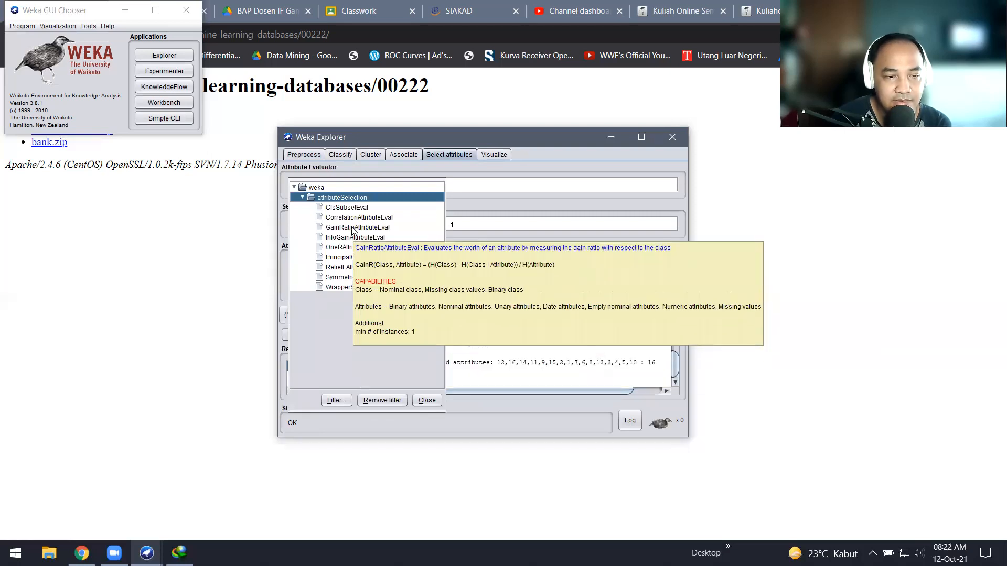
left_click(303, 198)
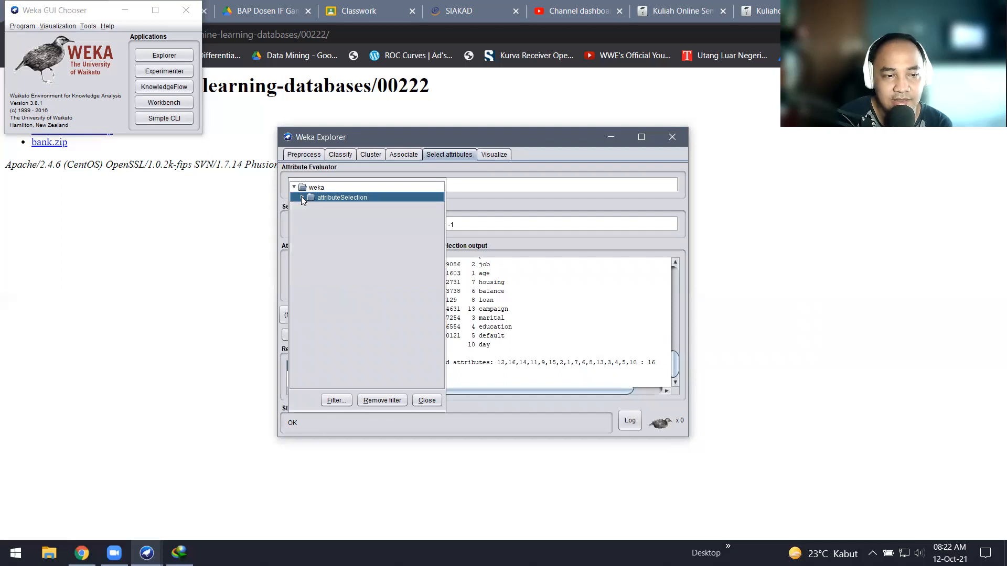
left_click(493, 195)
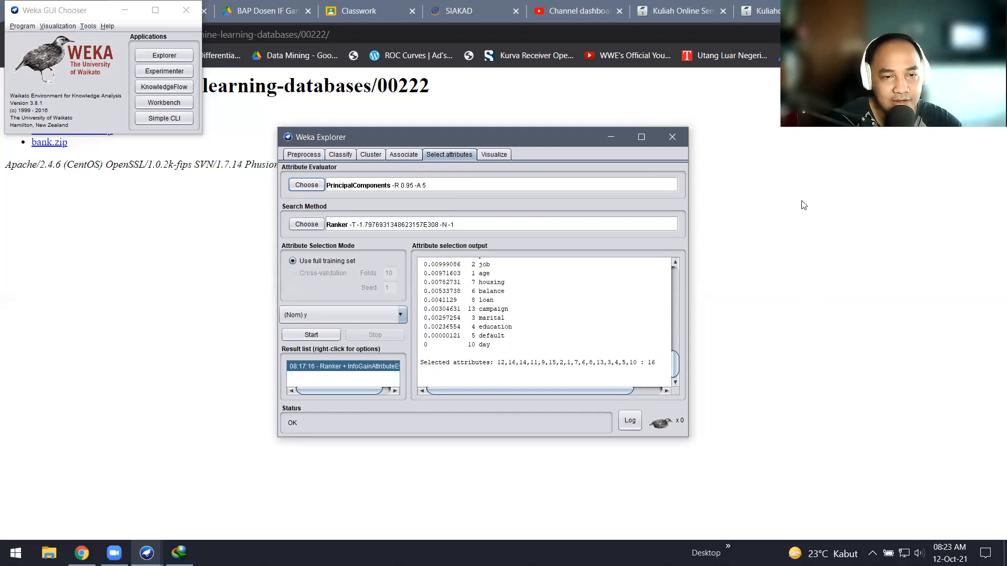
left_click(506, 37)
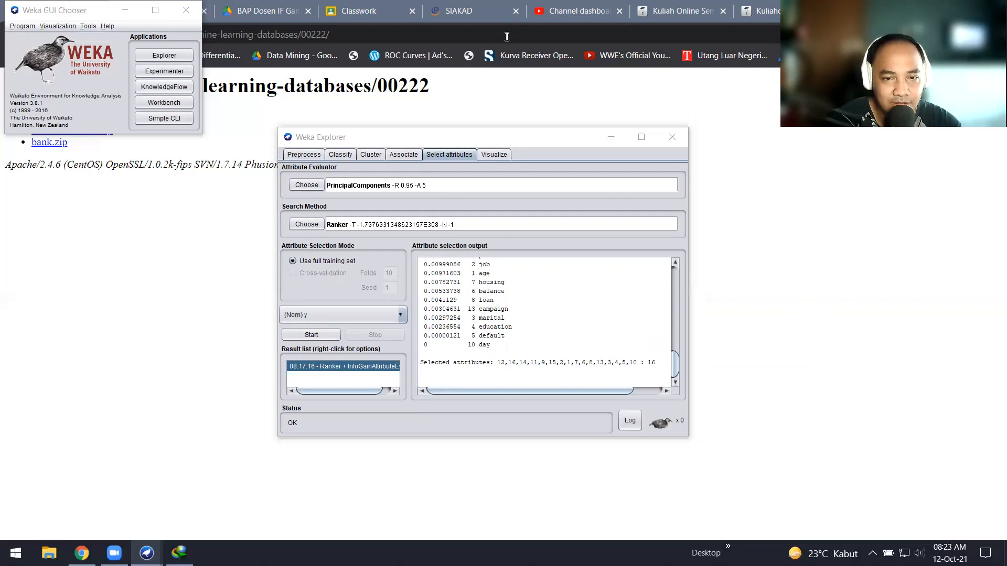